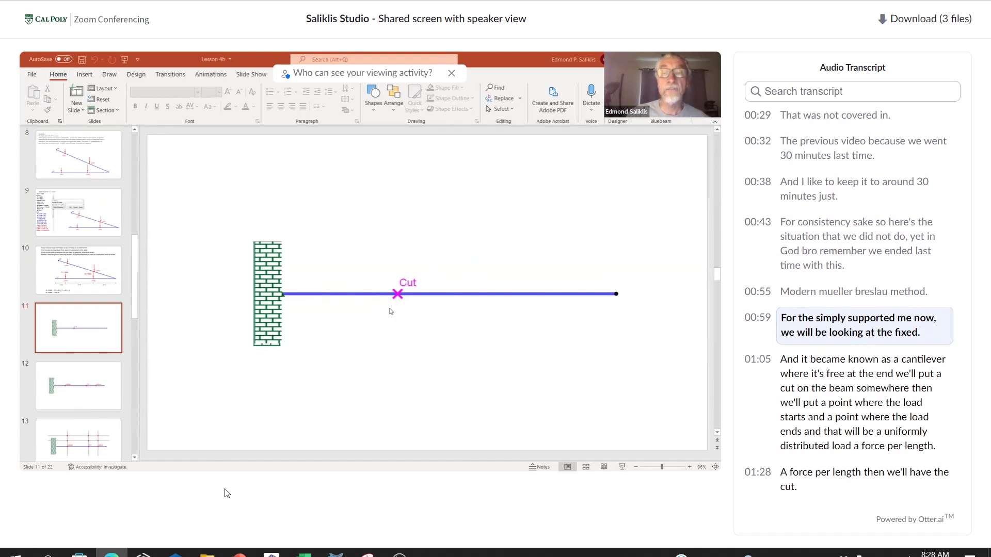
Step: Watch the presenter advance from slide 11 to the cantilever slide marking LdStart, Cut and LdEnd
{"action": "mouse_move", "coordinate": [99, 438]}
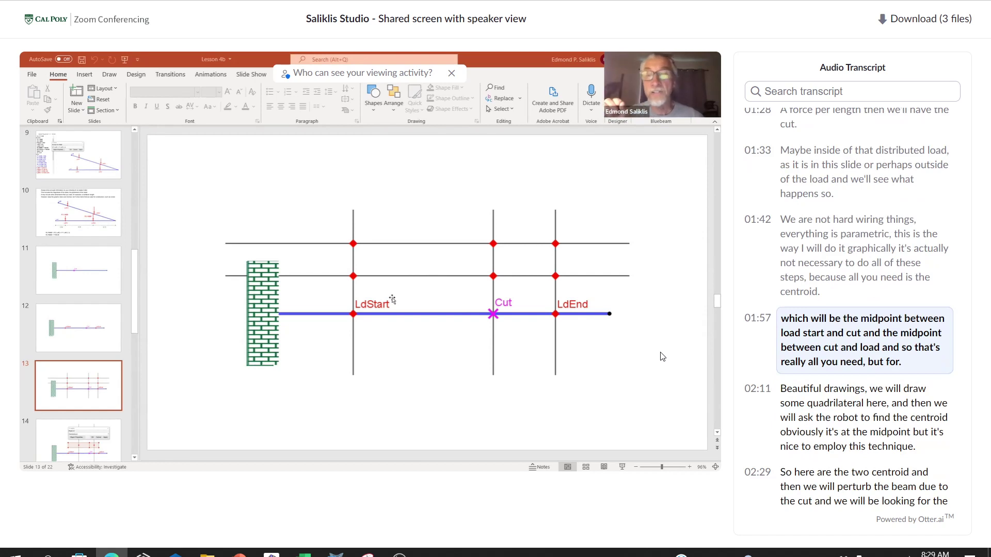
Step: Keep watching as the slides reach the two load quadrilaterals and the Redefine box for C1 = Centroid(q1)
{"action": "mouse_move", "coordinate": [381, 313]}
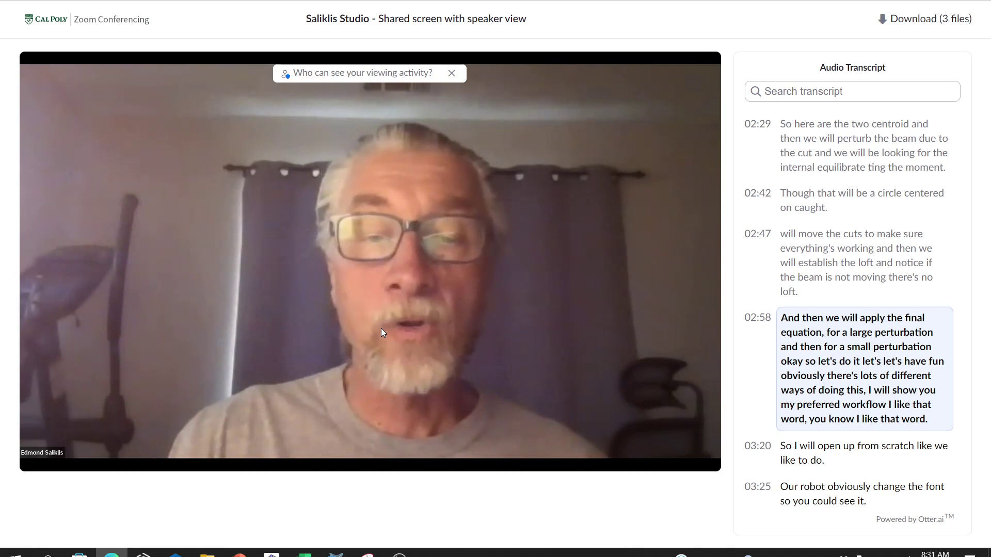
Step: Open and dismiss the taskbar news panel while the recording plays into the GeoGebra share
{"action": "mouse_move", "coordinate": [381, 328]}
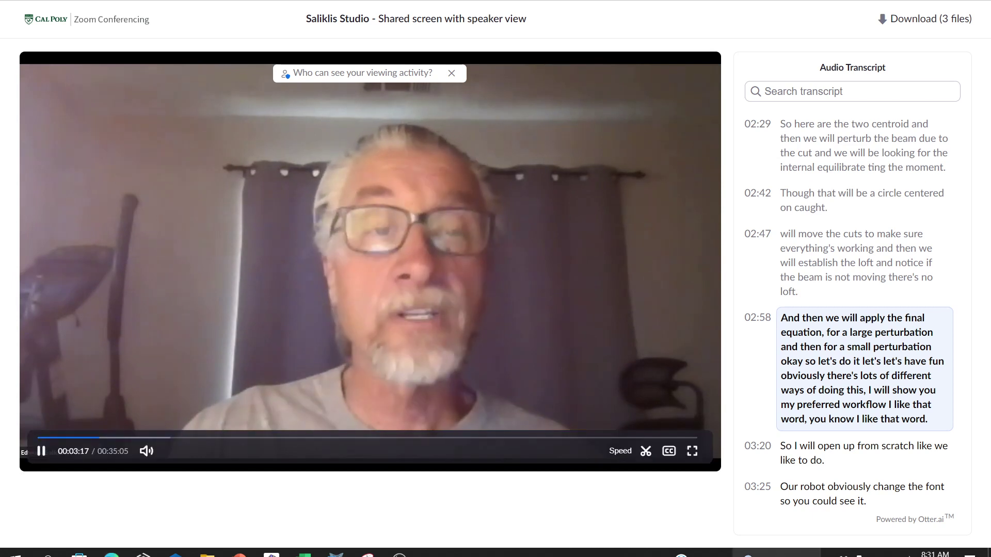
{"action": "left_click", "coordinate": [776, 555]}
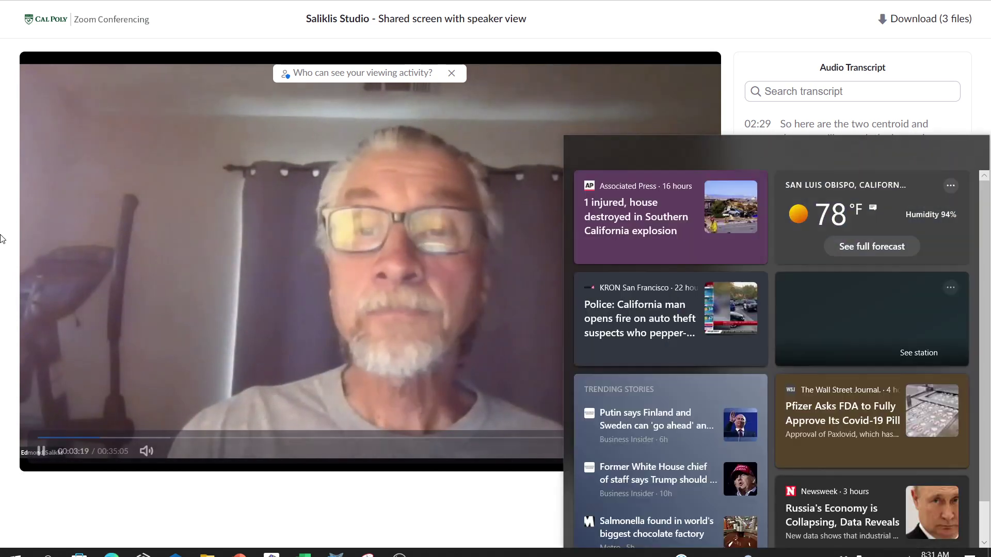
{"action": "left_click", "coordinate": [3, 227]}
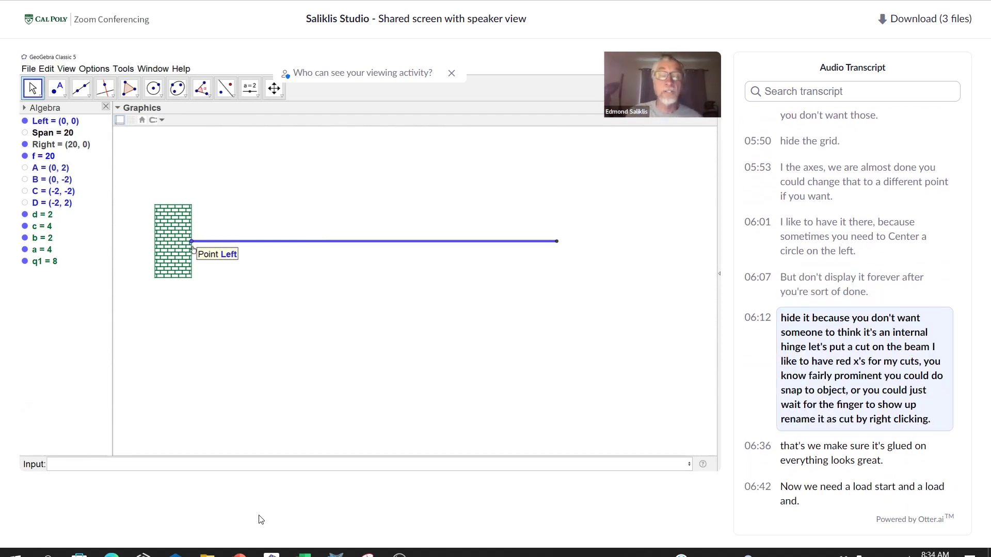
Step: Place the Cut point on the beam and slide it to (7.62, 0)
{"action": "left_click", "coordinate": [65, 96]}
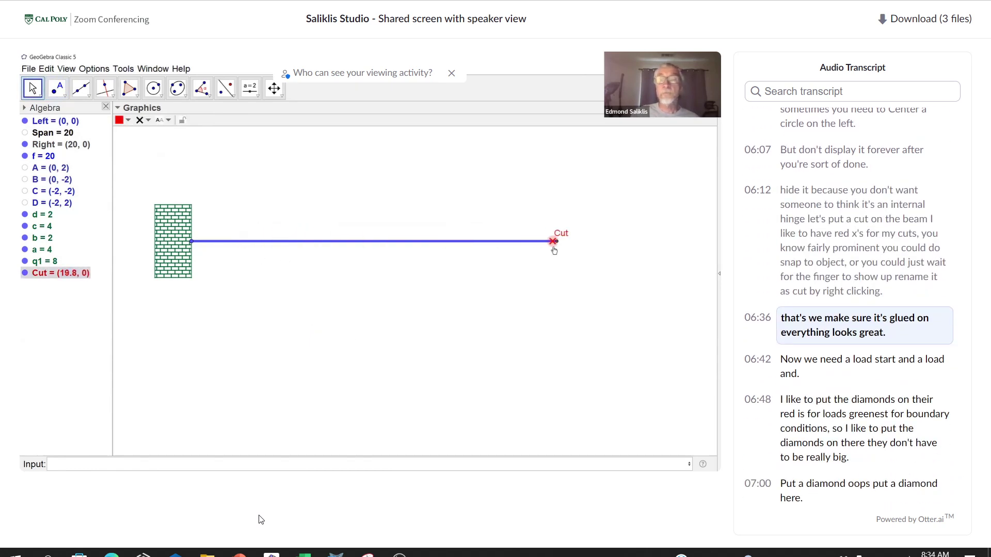
{"action": "left_click_drag", "start_coordinate": [555, 251], "coordinate": [334, 266]}
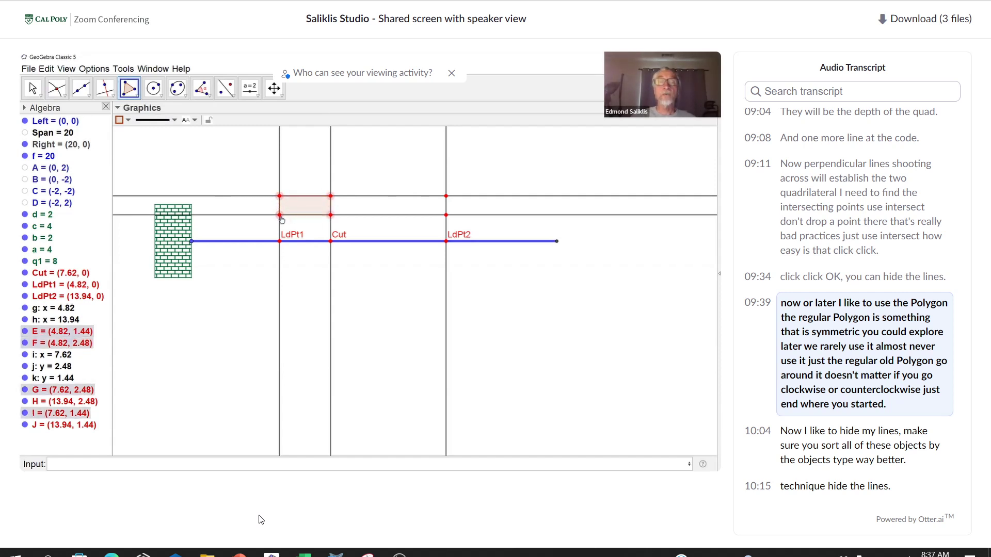
Step: Close the first load rectangle back at E, then trace the second through I, G, H and J
{"action": "left_click", "coordinate": [280, 214]}
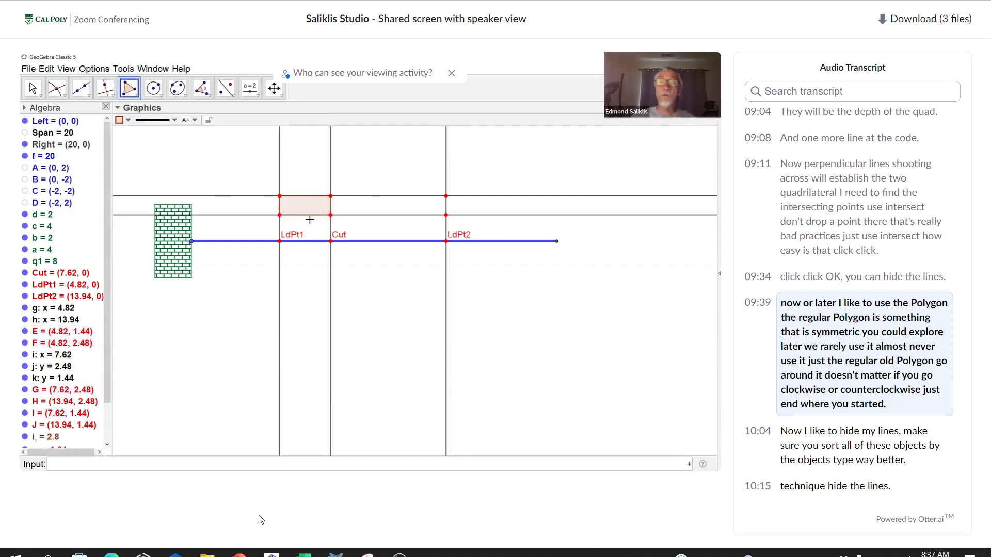
{"action": "left_click", "coordinate": [330, 214]}
{"action": "left_click", "coordinate": [331, 197]}
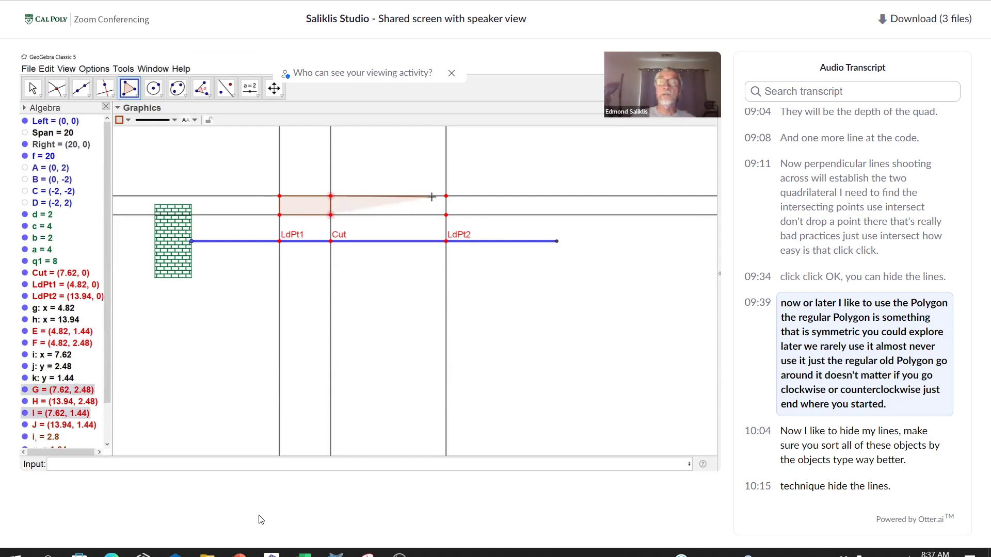
{"action": "left_click", "coordinate": [446, 196]}
{"action": "left_click", "coordinate": [446, 215]}
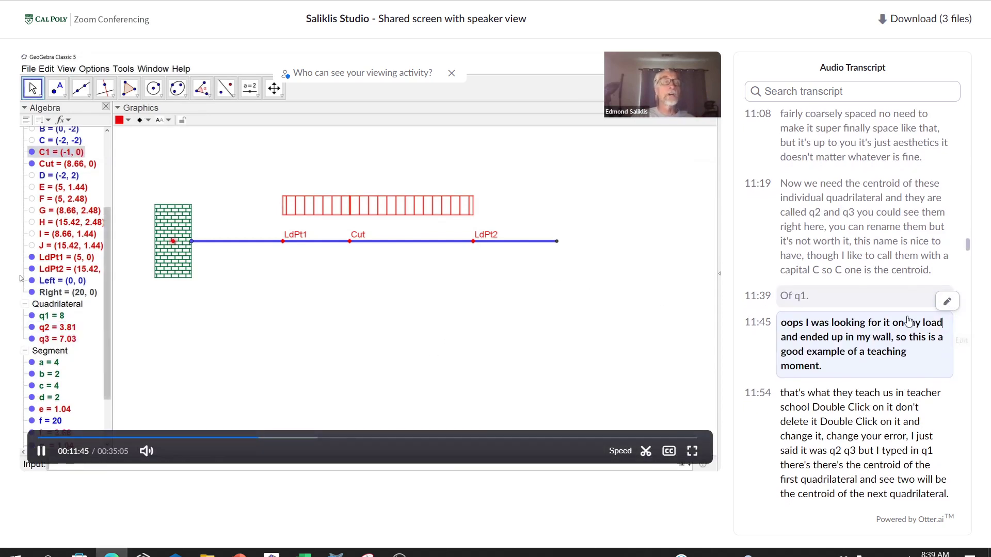
Step: Jump back to the 'Of q1.' transcript line and change its text to 'Ooops!'
{"action": "left_click", "coordinate": [830, 296]}
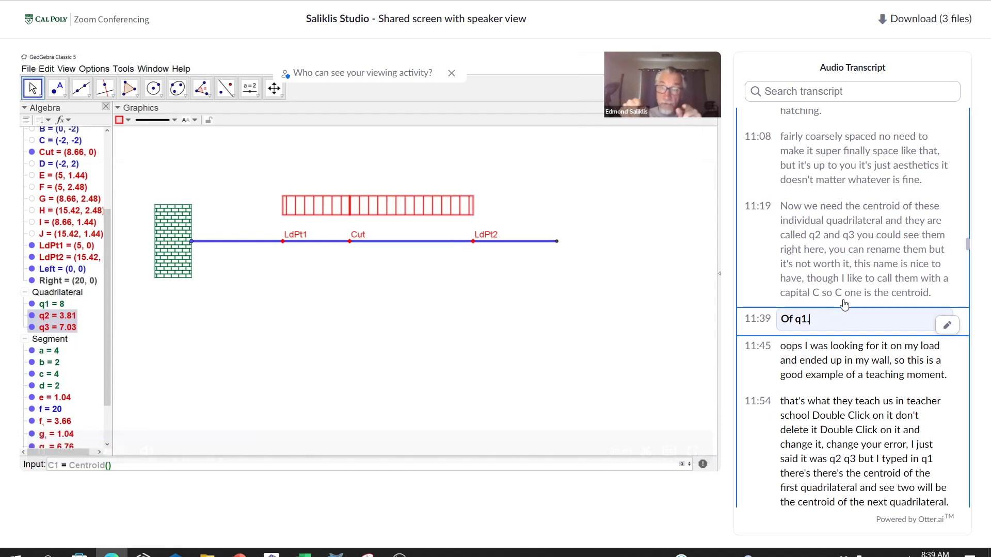
{"action": "left_click", "coordinate": [947, 325]}
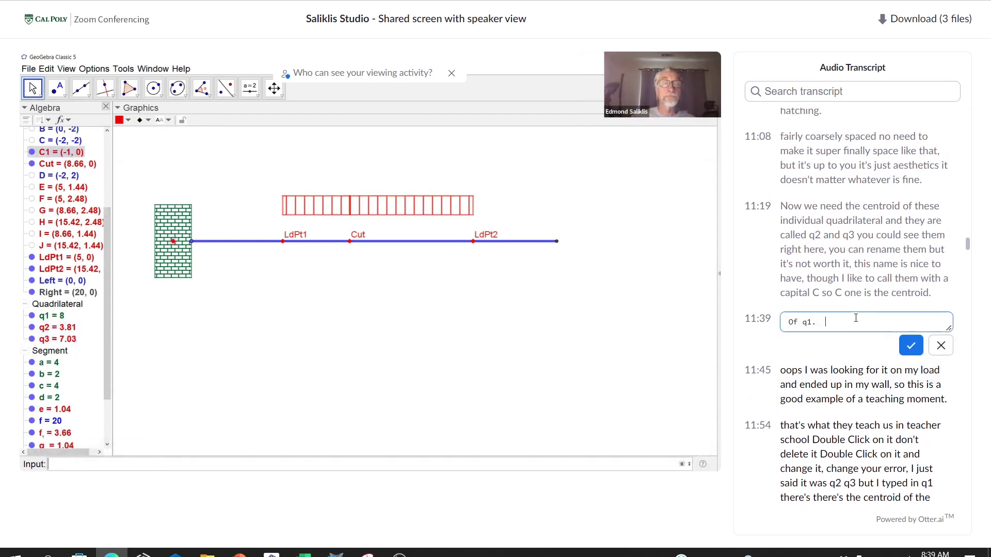
{"action": "type", "text": "Ooops!"}
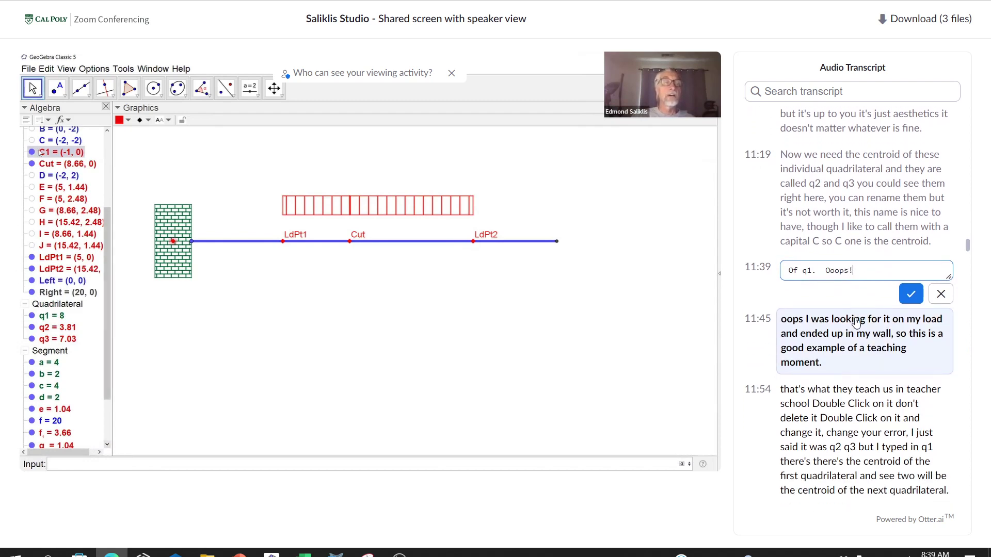
{"action": "left_click", "coordinate": [911, 294]}
{"action": "mouse_move", "coordinate": [355, 328]}
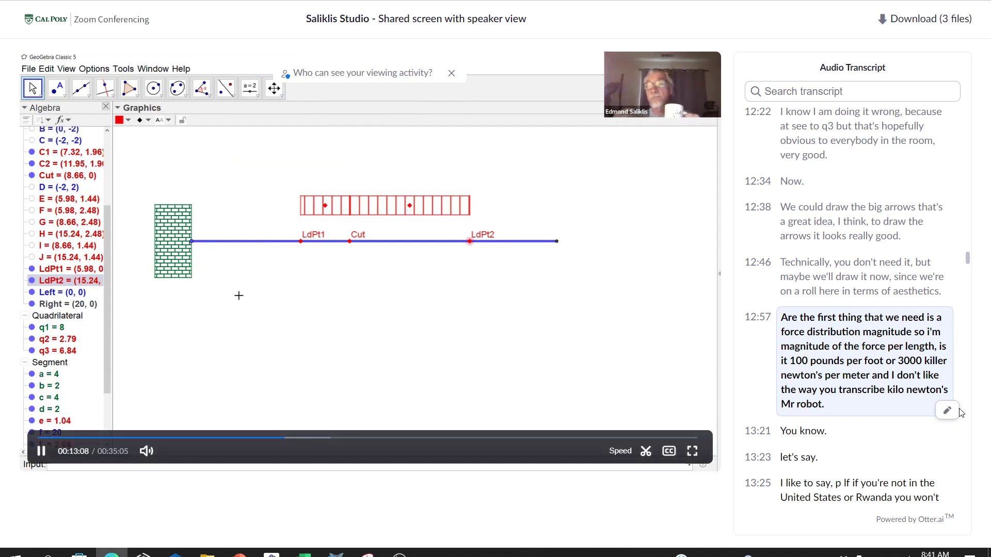
Step: Correct the misheard 'killer' in the 12:57 transcript line to 'kilo'
{"action": "left_click", "coordinate": [943, 414]}
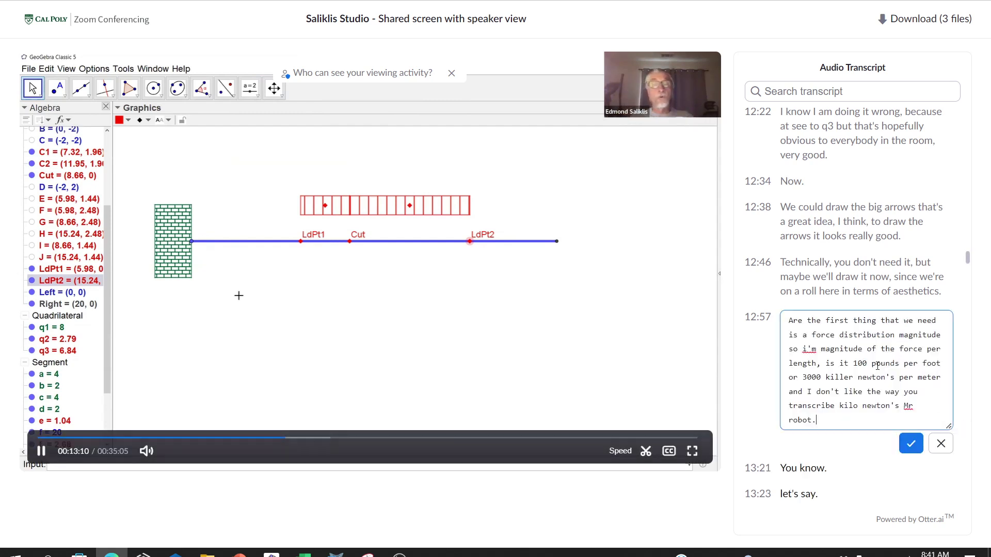
{"action": "left_click", "coordinate": [853, 377]}
{"action": "key", "text": "BackSpace"}
{"action": "key", "text": "BackSpace"}
{"action": "key", "text": "BackSpace"}
{"action": "type", "text": "o"}
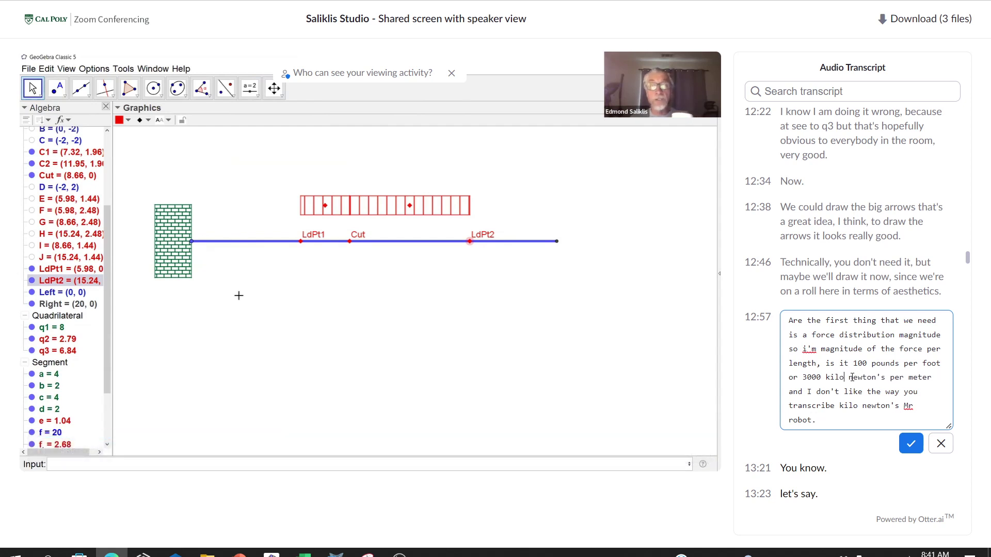
{"action": "left_click", "coordinate": [920, 445]}
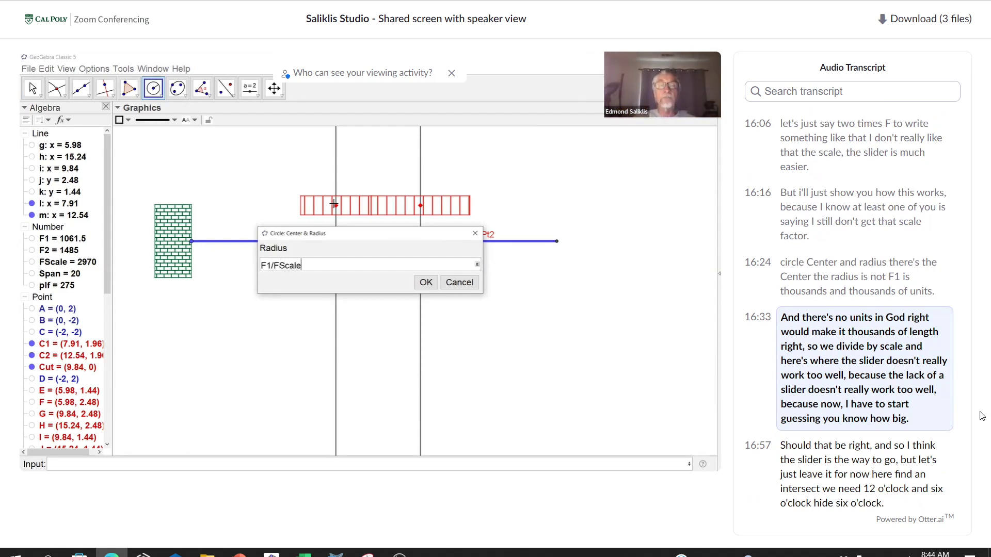
Step: Confirm the circle with radius F1/FScale, then redefine FScale with the value 200
{"action": "key", "text": "Return"}
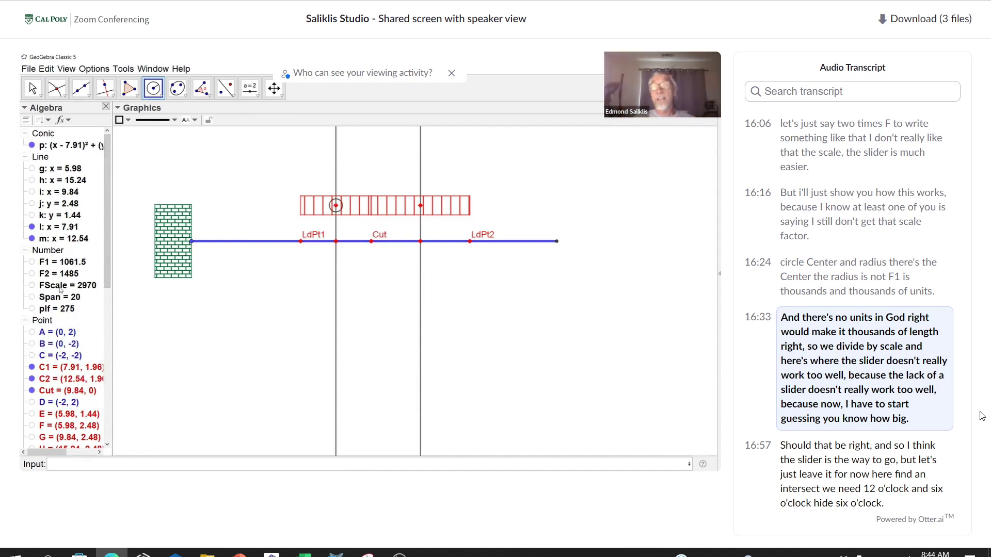
{"action": "double_click", "coordinate": [90, 287]}
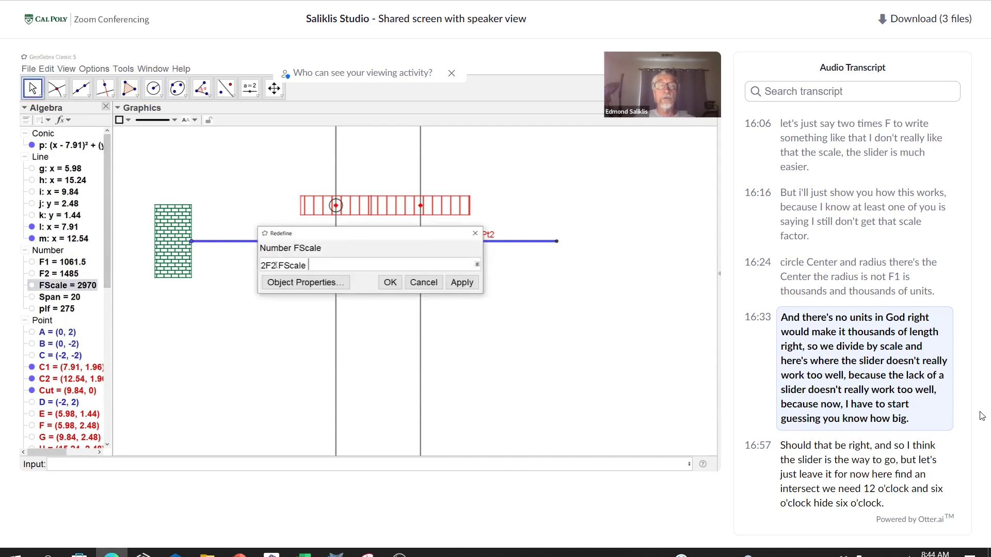
{"action": "left_click_drag", "start_coordinate": [307, 266], "coordinate": [240, 264]}
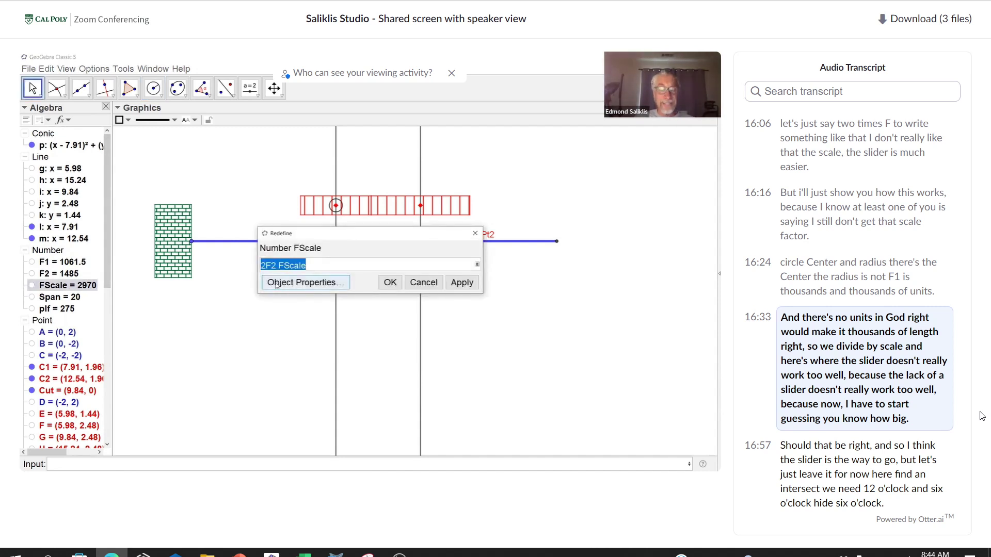
{"action": "type", "text": "200"}
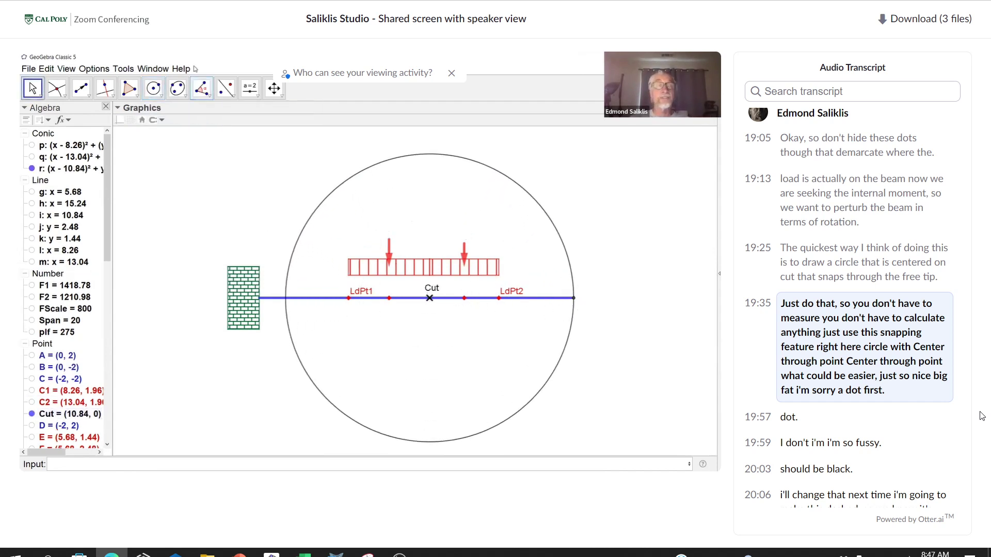
Step: Place a new free point on the big circle
{"action": "left_click", "coordinate": [78, 93]}
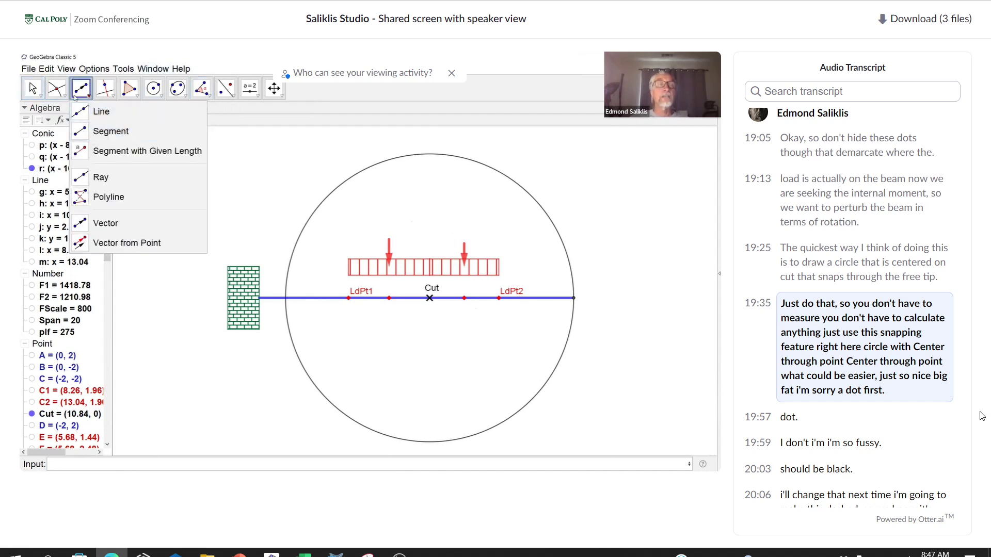
{"action": "left_click", "coordinate": [81, 93]}
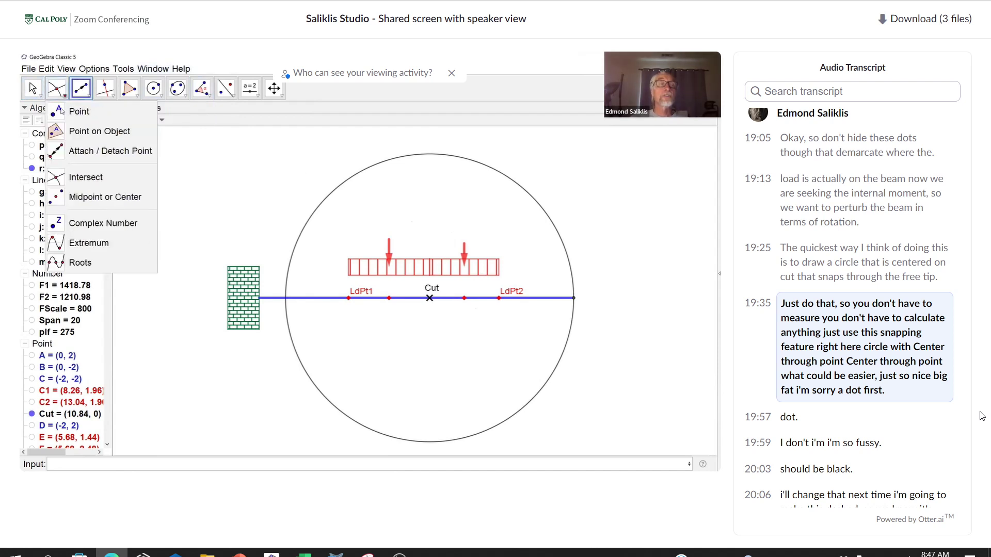
{"action": "left_click", "coordinate": [61, 110]}
{"action": "left_click", "coordinate": [567, 341]}
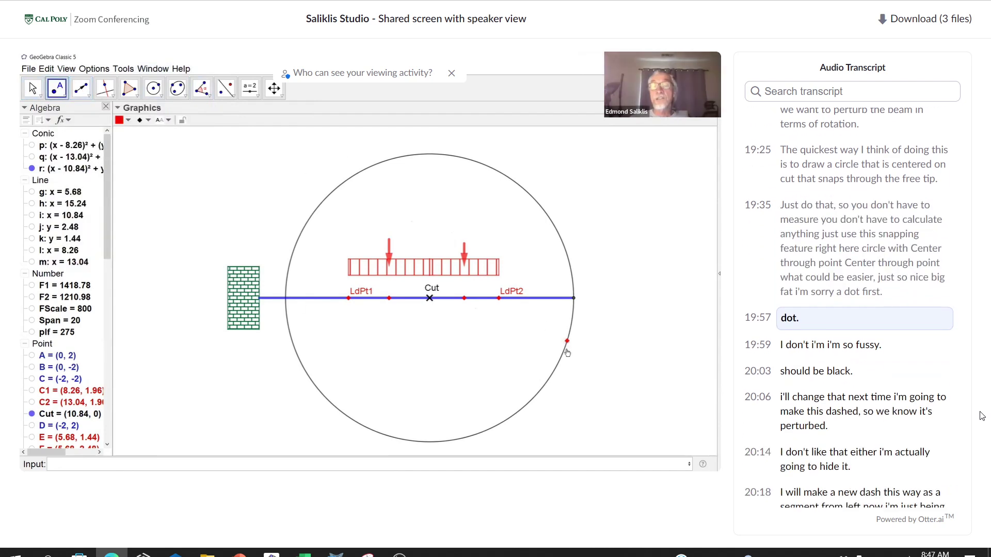
{"action": "key", "text": "Escape"}
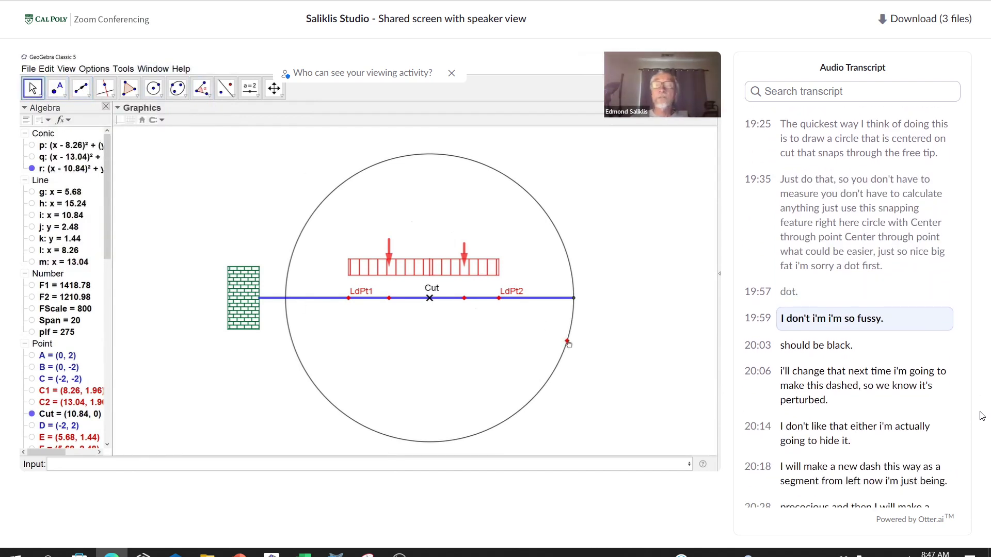
Step: Make the circle point a black round dot
{"action": "right_click", "coordinate": [566, 341]}
{"action": "left_click", "coordinate": [615, 457]}
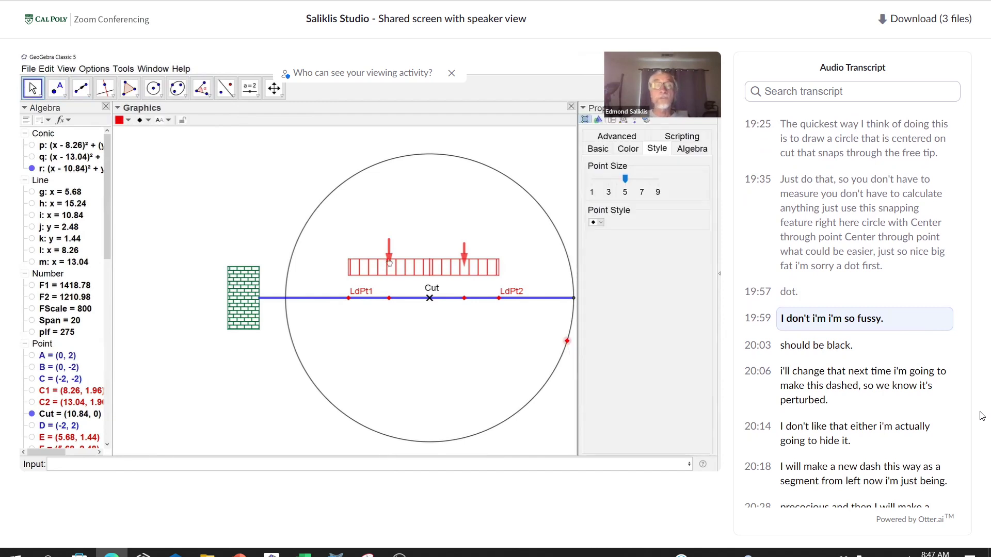
{"action": "left_click", "coordinate": [126, 120]}
{"action": "left_click", "coordinate": [192, 149]}
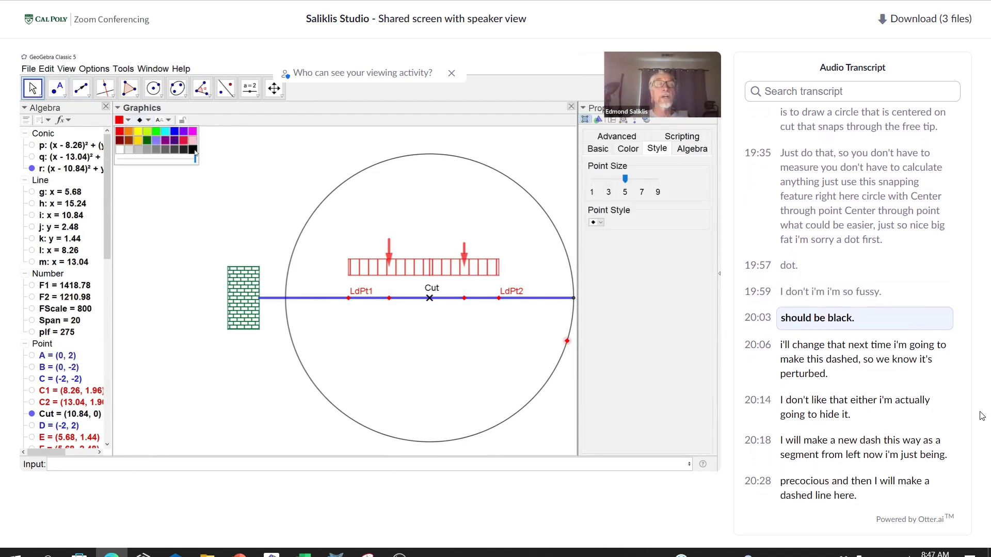
{"action": "left_click", "coordinate": [149, 120]}
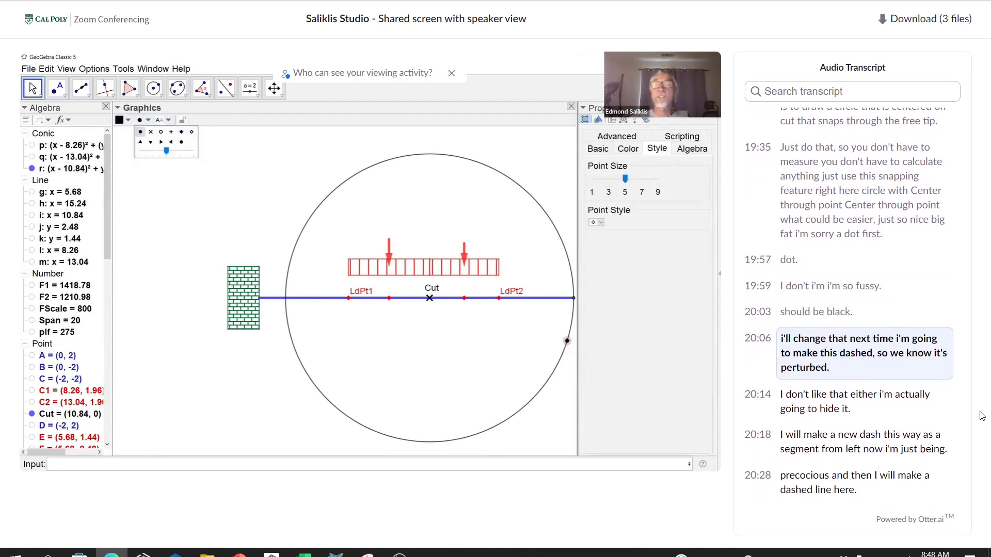
{"action": "left_click", "coordinate": [151, 142]}
{"action": "left_click", "coordinate": [697, 177]}
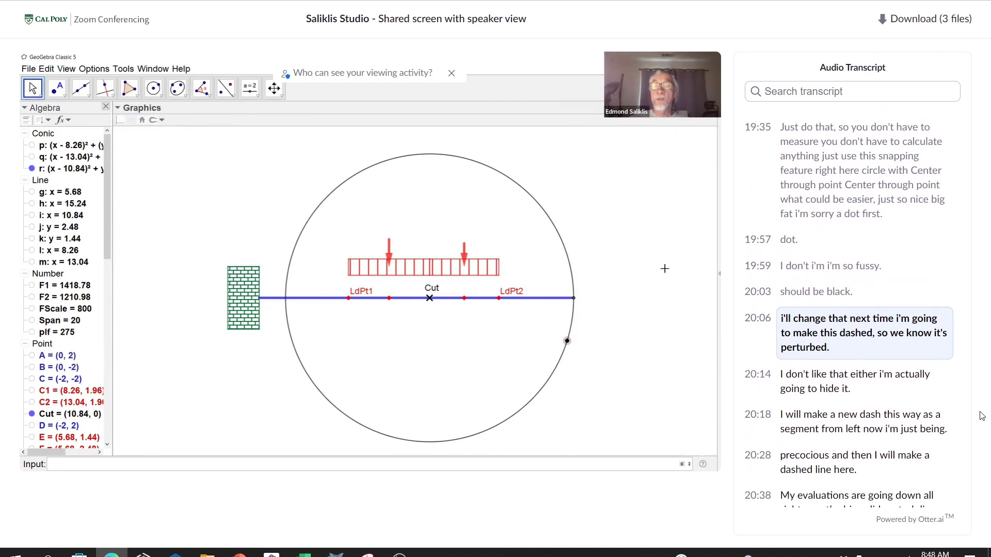
Step: Give the blue beam line a dashed style
{"action": "left_click", "coordinate": [551, 302]}
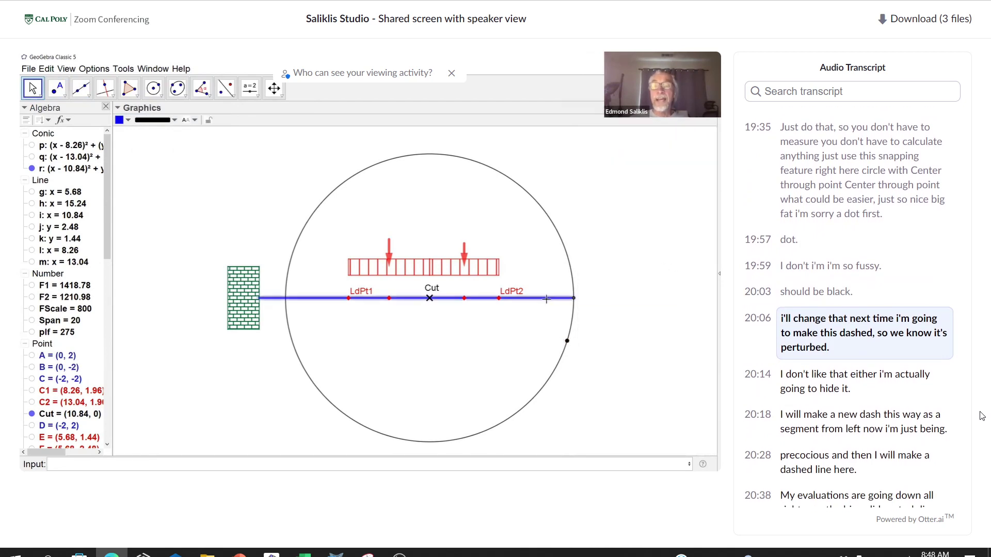
{"action": "left_click", "coordinate": [175, 120]}
{"action": "left_click", "coordinate": [166, 152]}
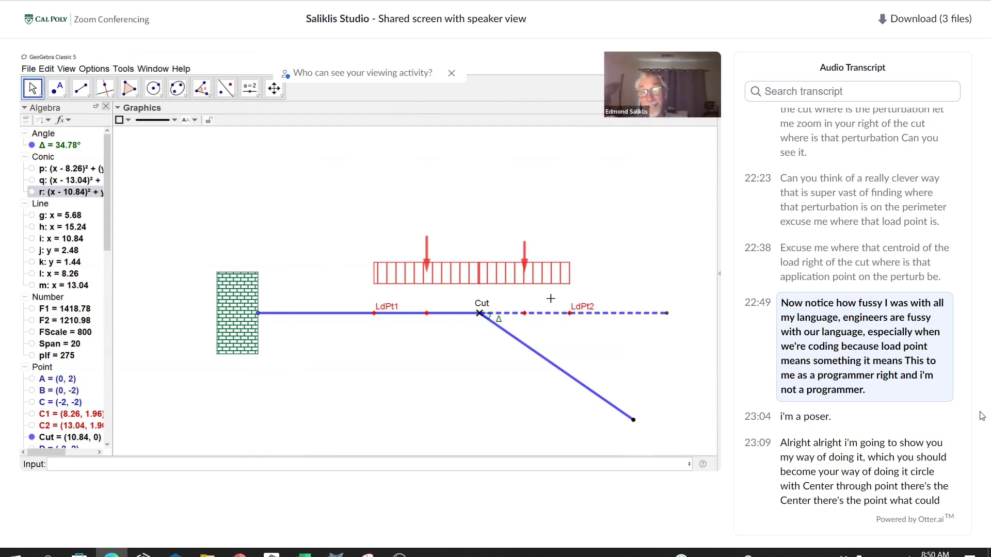
Step: Drag LdPt2 right and LdPt1 left so the load spans x = 4.48 to 15.92
{"action": "left_click_drag", "start_coordinate": [570, 313], "coordinate": [584, 313]}
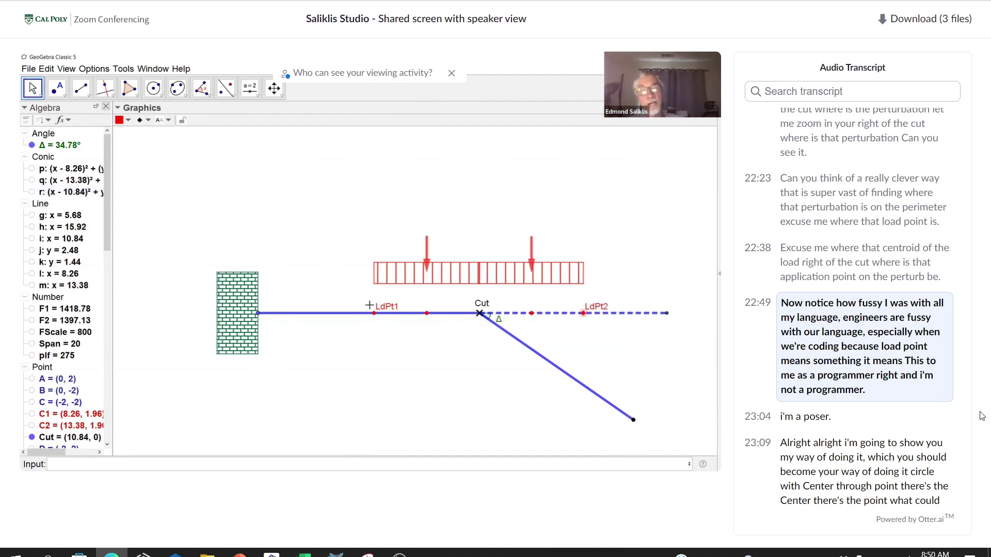
{"action": "left_click_drag", "start_coordinate": [375, 319], "coordinate": [351, 320]}
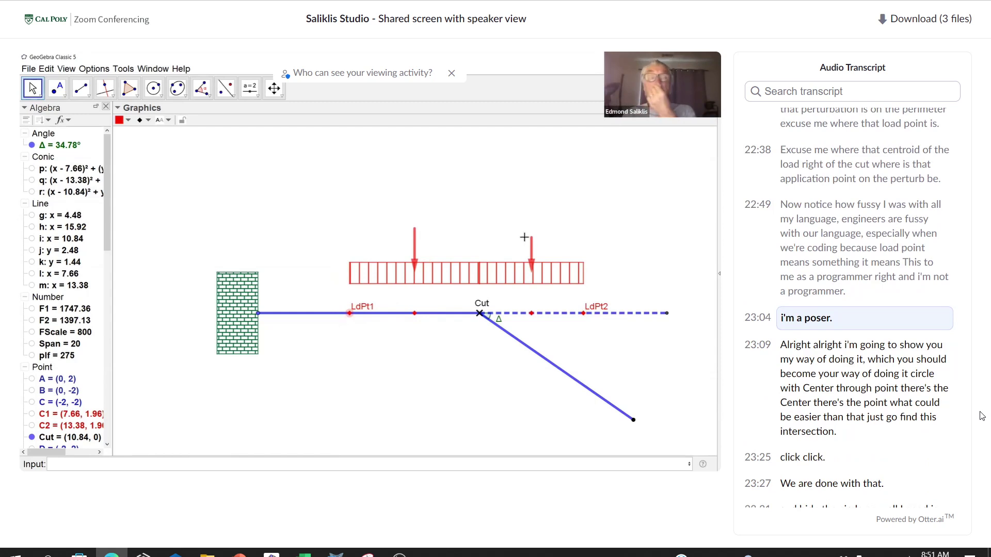
Step: Draw a circle centred on Cut through the red load point, then choose the Intersect tool
{"action": "left_click", "coordinate": [160, 98]}
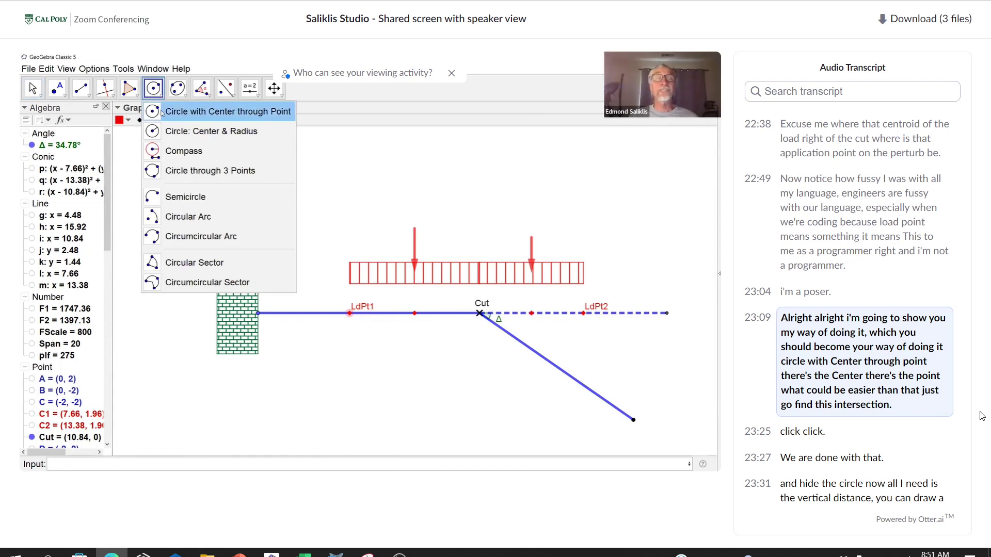
{"action": "left_click", "coordinate": [162, 112]}
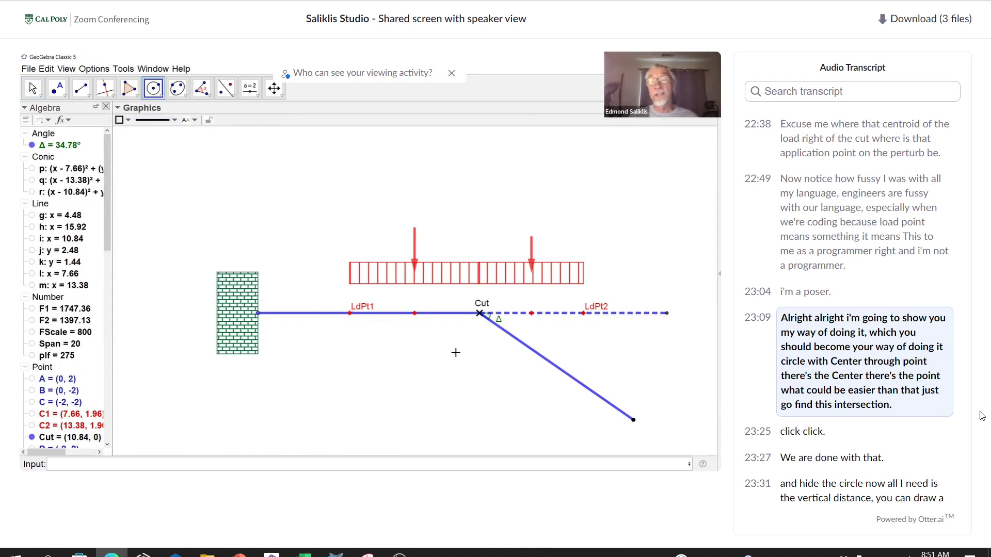
{"action": "left_click", "coordinate": [479, 314]}
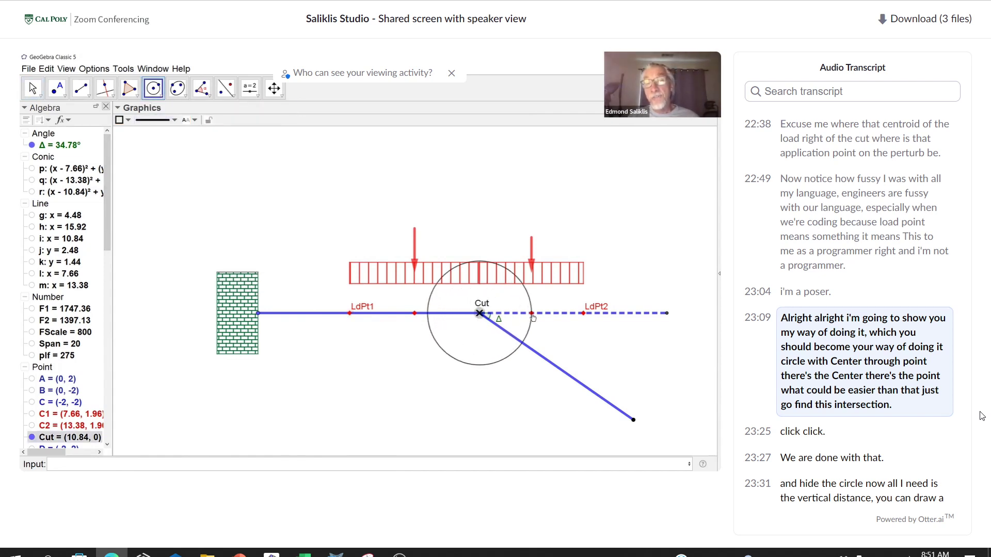
{"action": "left_click", "coordinate": [532, 314]}
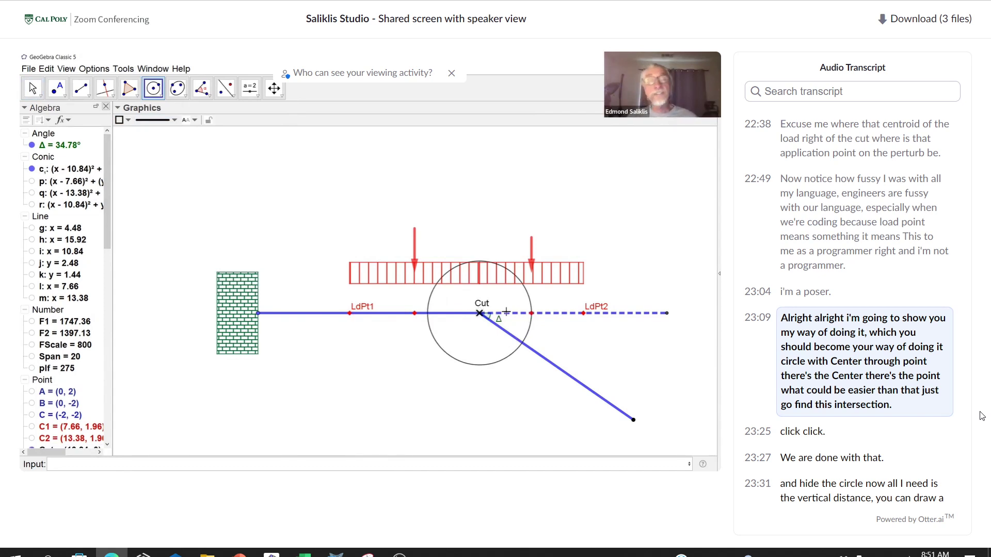
{"action": "left_click", "coordinate": [58, 97]}
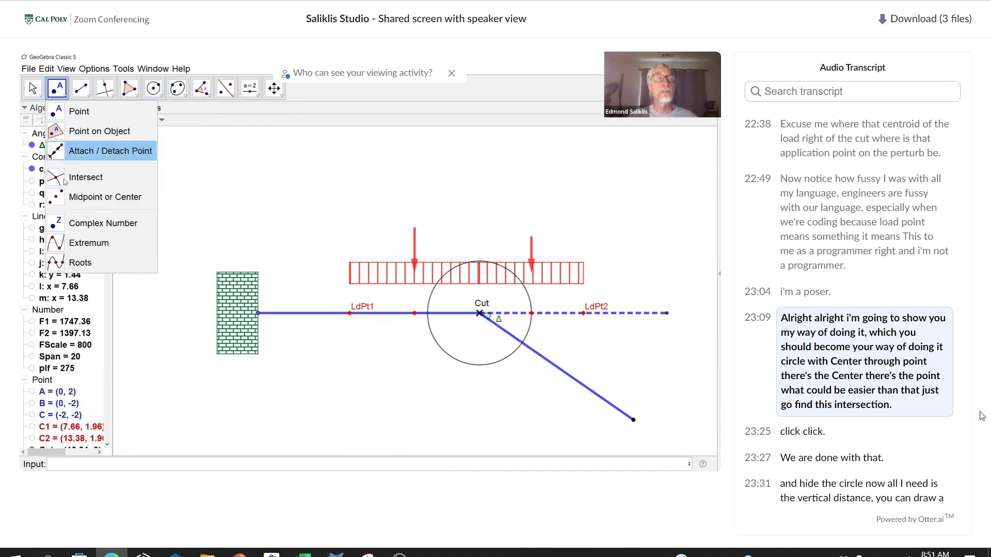
{"action": "left_click", "coordinate": [77, 175]}
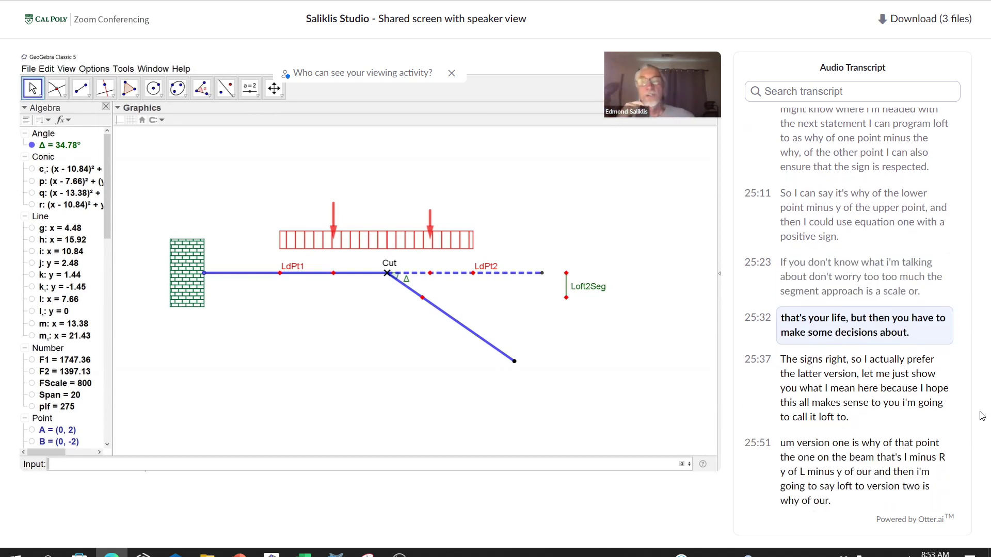
Step: Change "life" to "loft" in the 25:32 transcript line and save it
{"action": "left_click", "coordinate": [858, 244]}
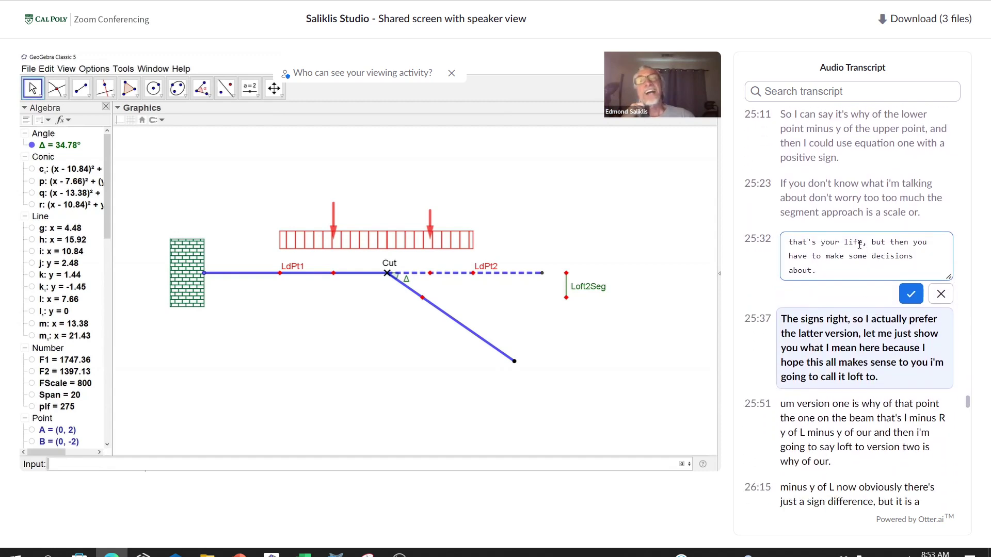
{"action": "left_click_drag", "start_coordinate": [849, 244], "coordinate": [862, 248]}
{"action": "type", "text": "oft"}
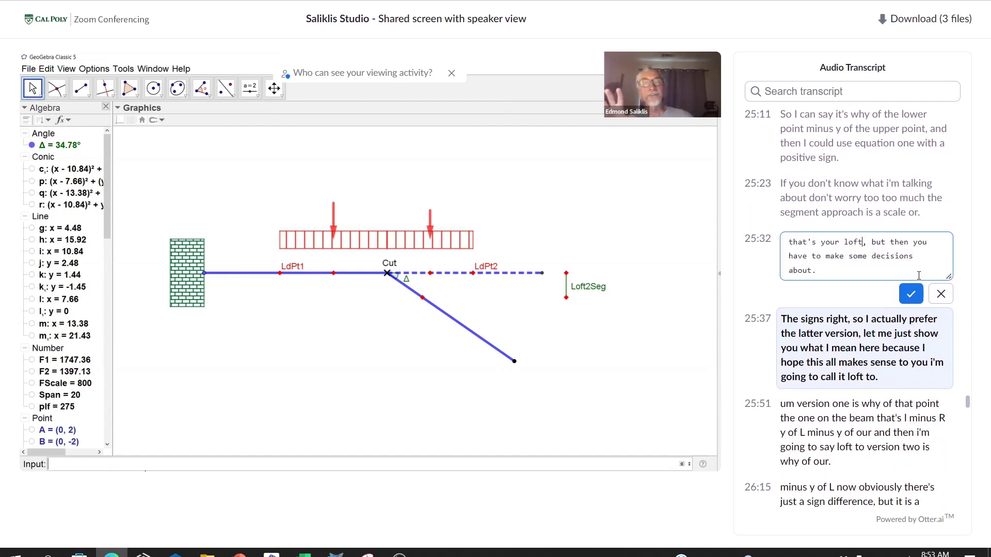
{"action": "left_click", "coordinate": [911, 293]}
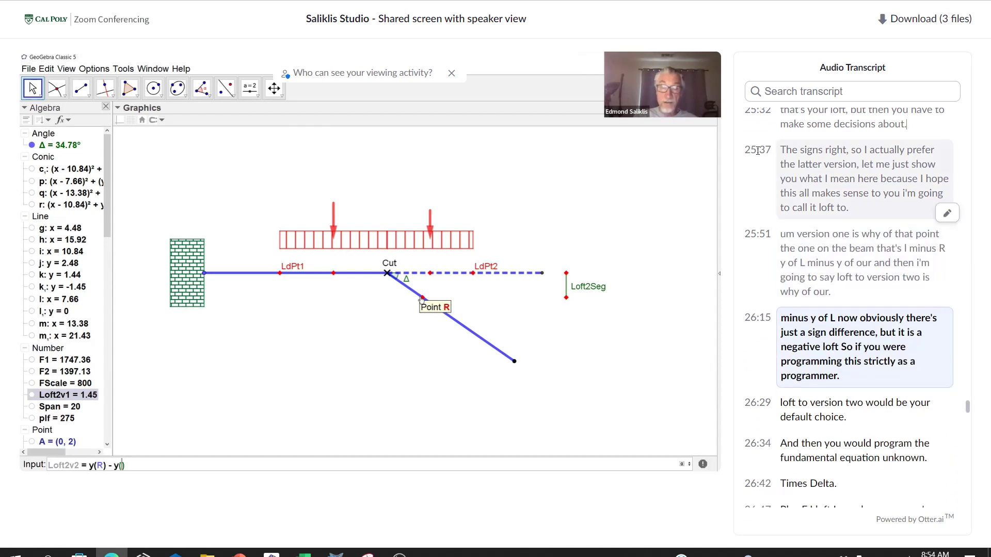
Step: Enter Loft2v2 = y(R) − y(L) in the Input bar, giving −1.45
{"action": "mouse_move", "coordinate": [437, 289]}
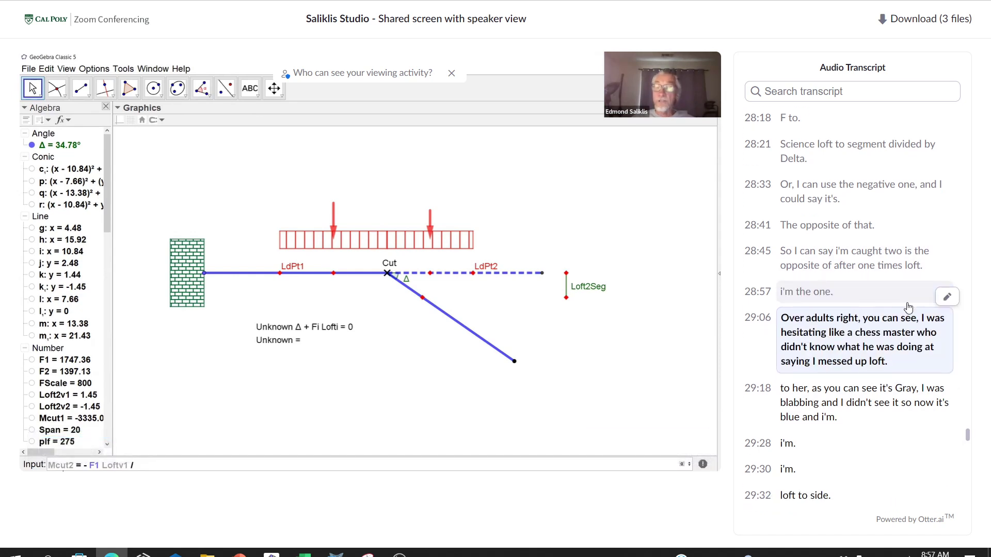
Step: Append "F2 !!! sorry!" to the 28:57 transcript line and save it
{"action": "left_click", "coordinate": [944, 299]}
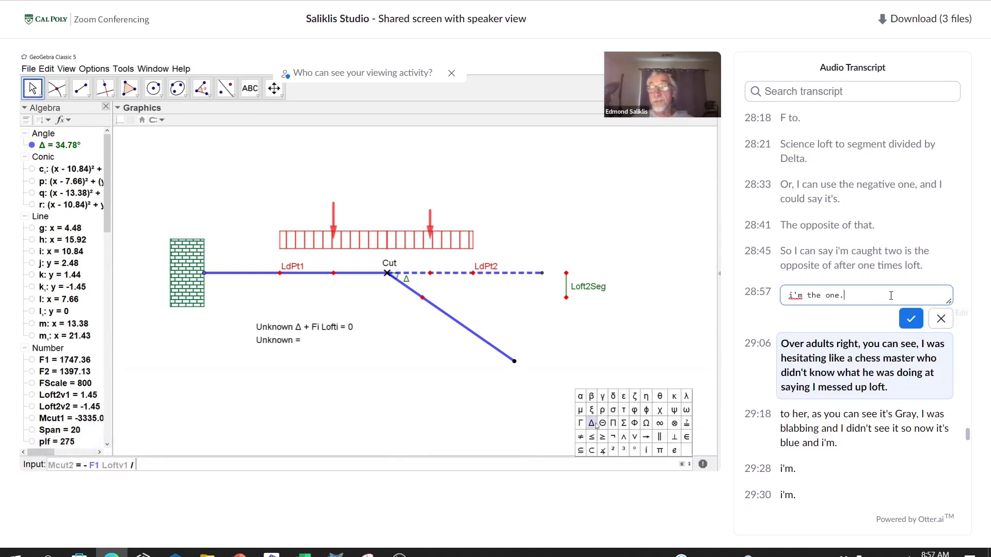
{"action": "type", "text": "F2  "}
{"action": "type", "text": "!! sor"}
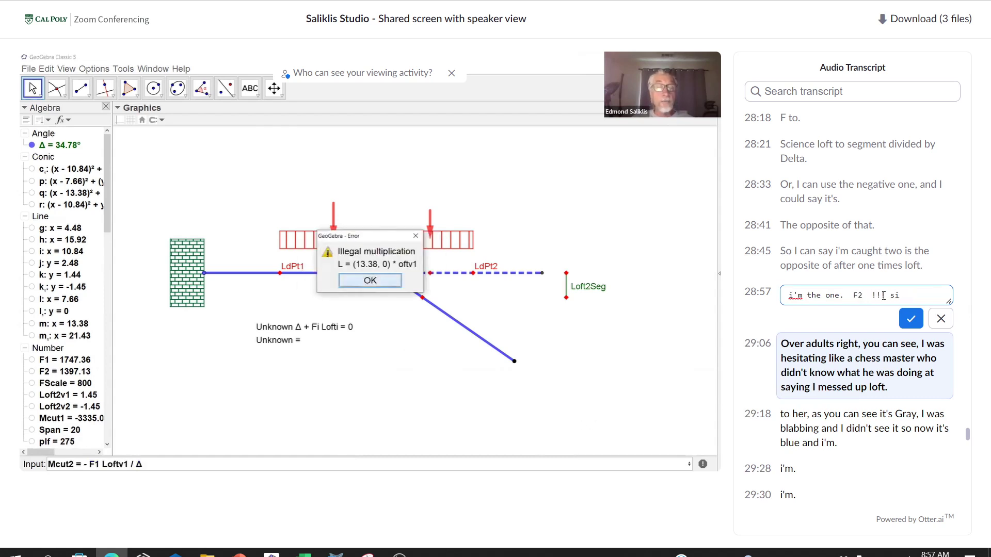
{"action": "type", "text": "ry!"}
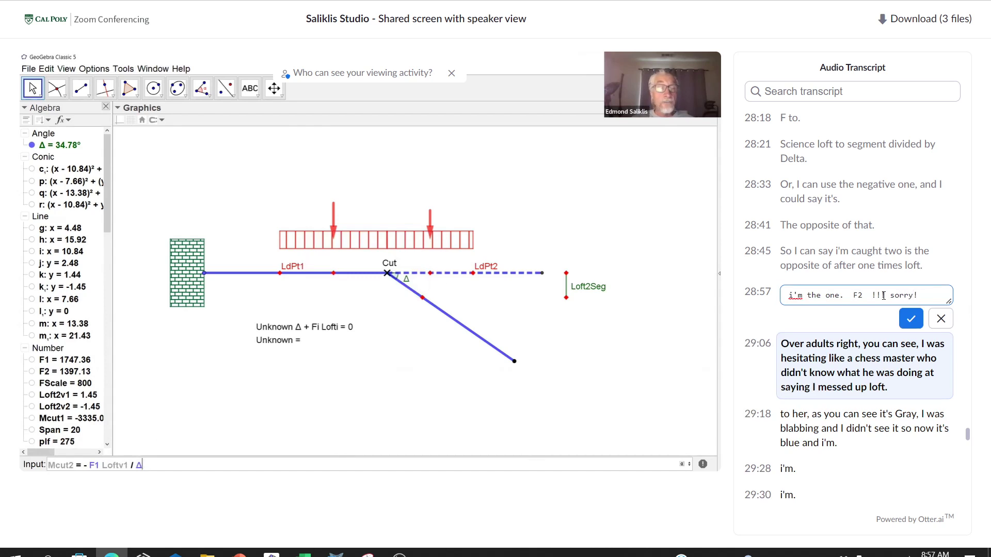
{"action": "left_click", "coordinate": [911, 319]}
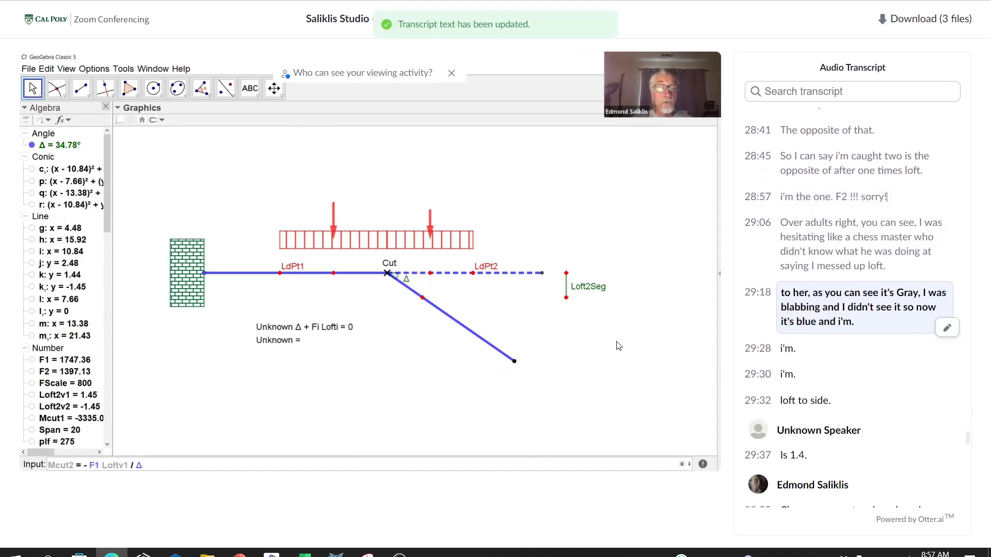
{"action": "mouse_move", "coordinate": [269, 410]}
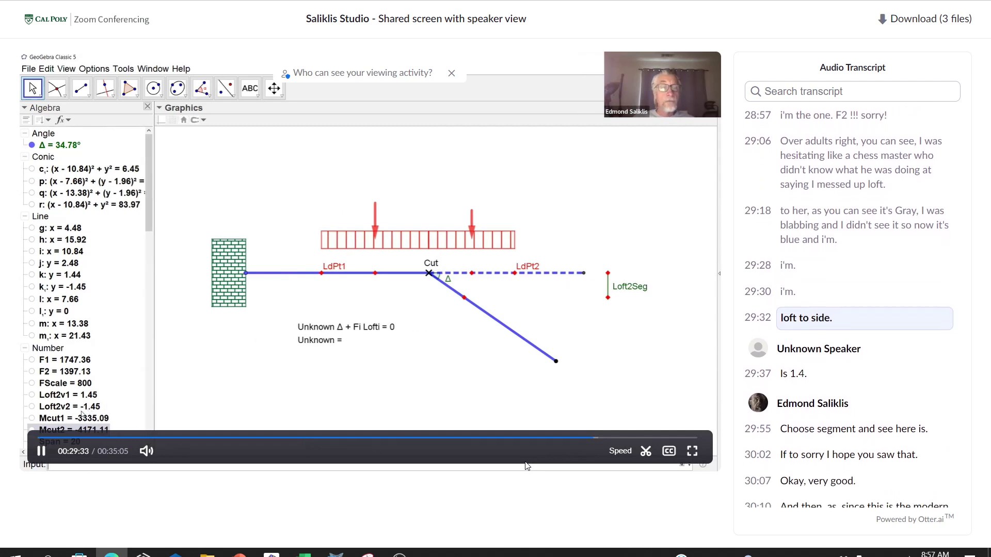
Step: Start editing the 29:32 transcript line and add the note "F2!! Sorry"
{"action": "mouse_move", "coordinate": [884, 324]}
{"action": "left_click", "coordinate": [946, 324]}
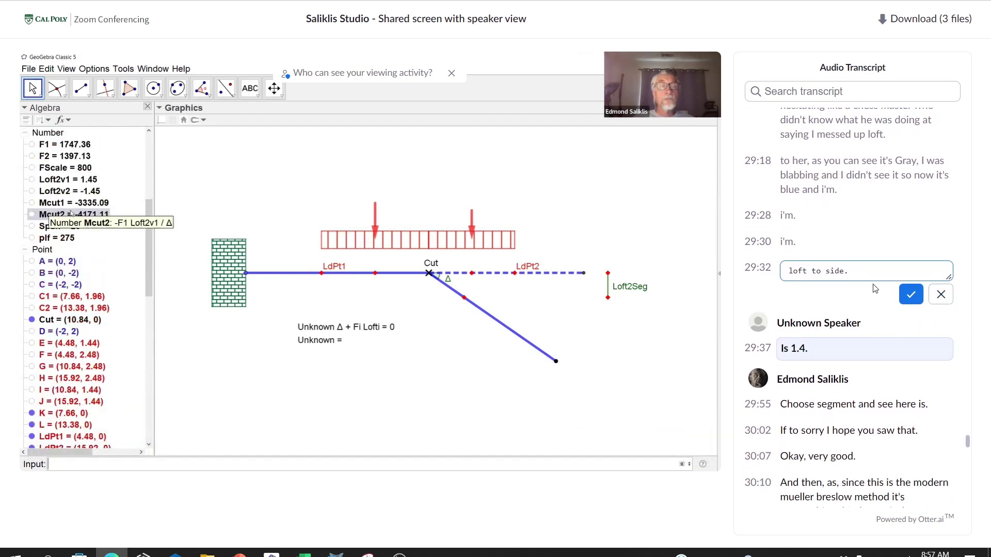
{"action": "type", "text": "F2!!  Sorry"}
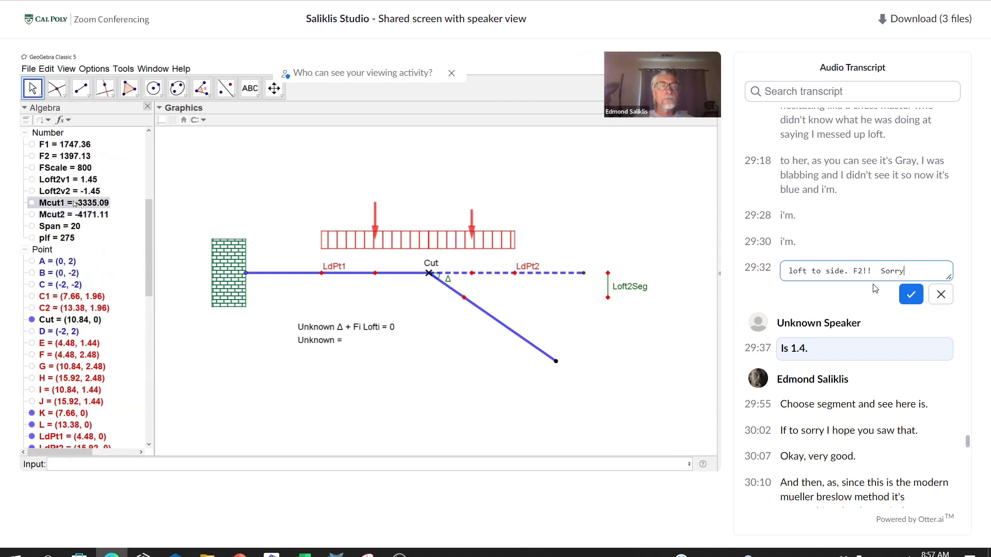
Step: Save the 29:32 line with its "F2!! Sorry" note
{"action": "left_click", "coordinate": [913, 296]}
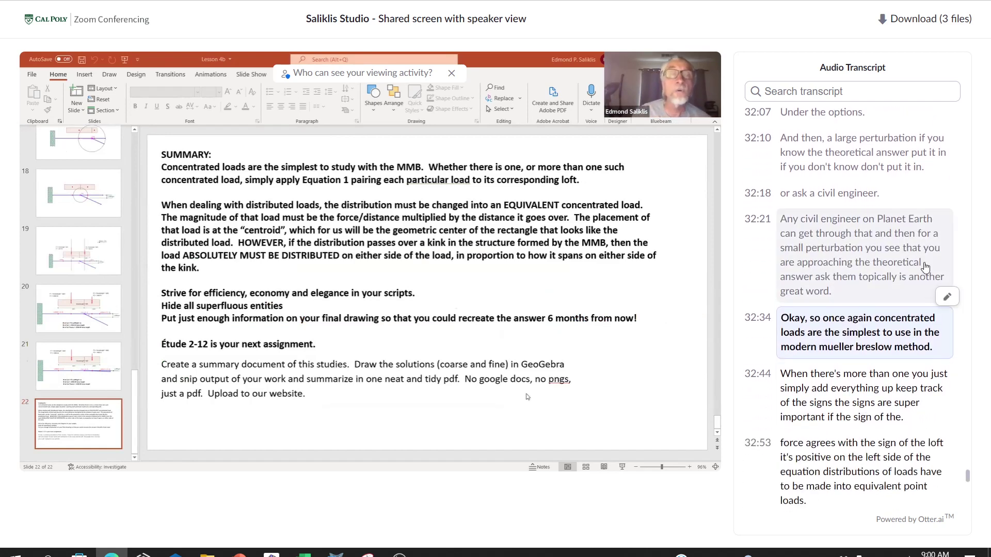
Step: Replace "k them topically" with "ymptotically" in the 32:21 line, making "asymptotically", and save
{"action": "left_click", "coordinate": [882, 292]}
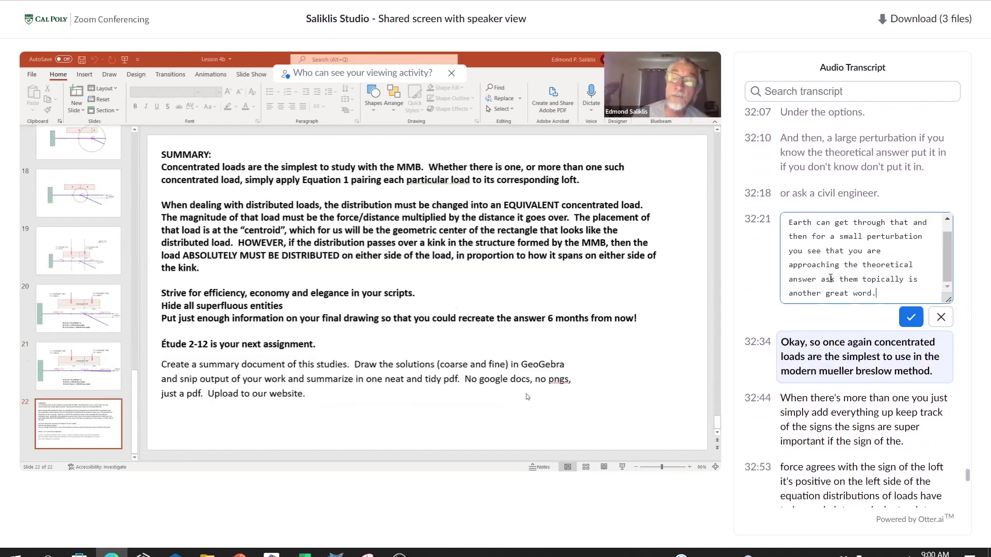
{"action": "left_click_drag", "start_coordinate": [833, 278], "coordinate": [907, 280]}
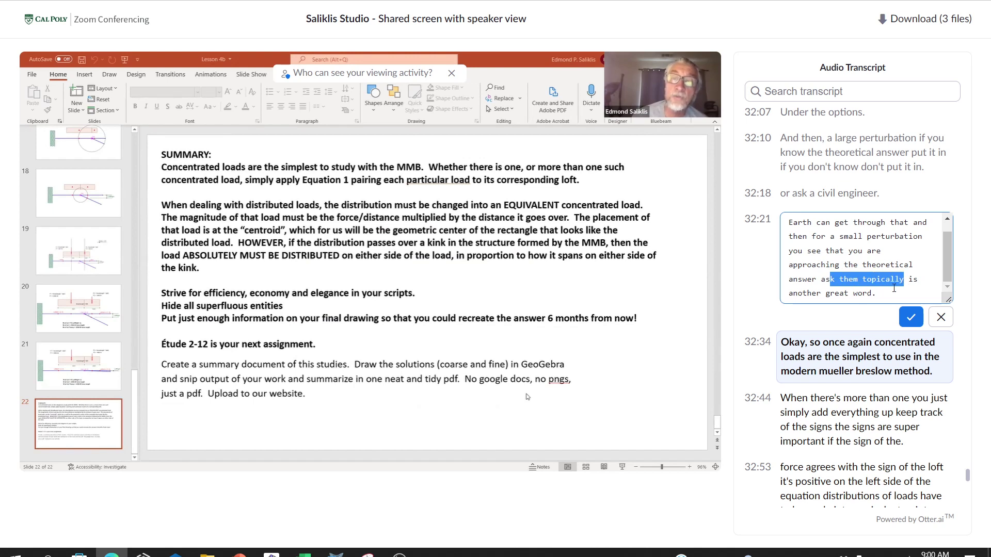
{"action": "type", "text": "ymptotic"}
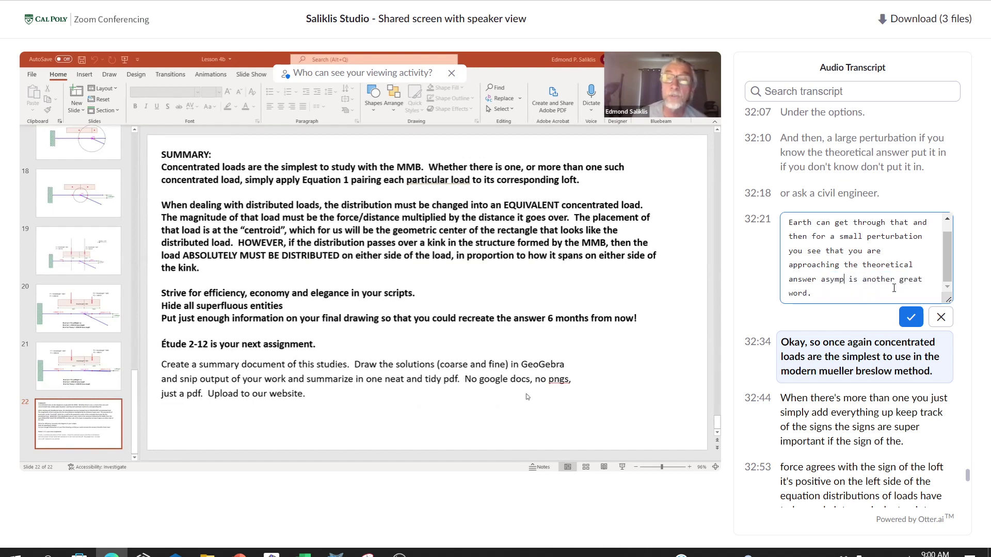
{"action": "type", "text": "ally"}
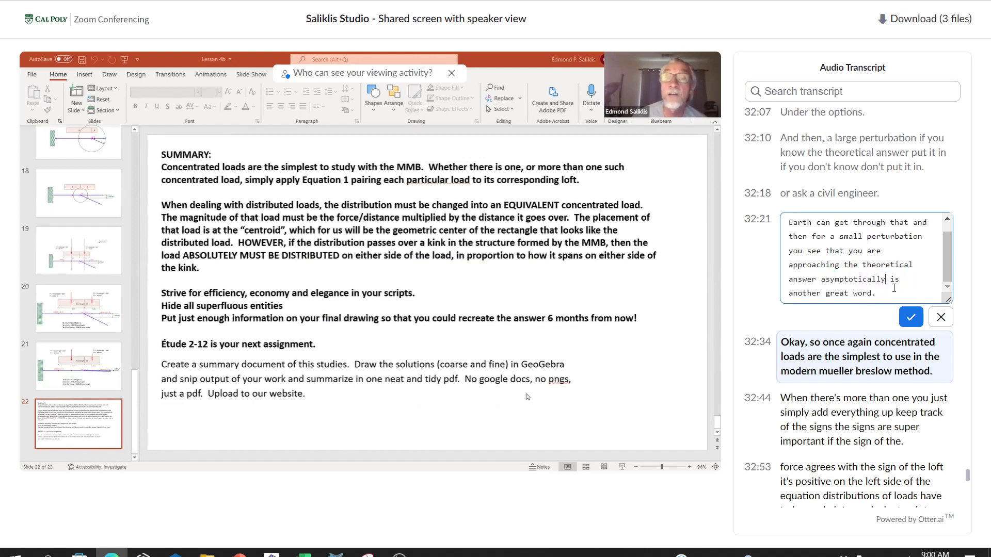
{"action": "left_click", "coordinate": [911, 317]}
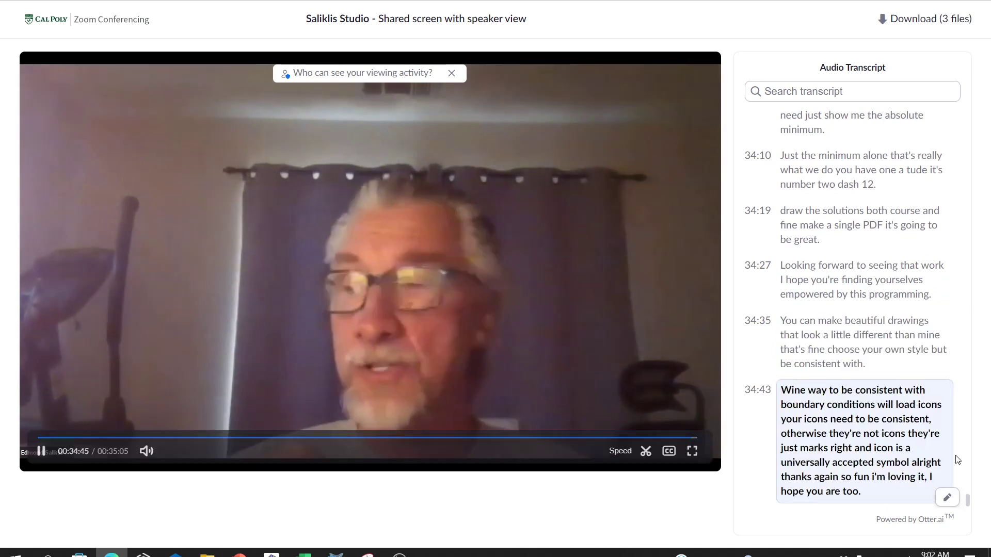
Step: Replace "Wine way" with "Line weight" in the 34:43 transcript entry and save it
{"action": "left_click", "coordinate": [946, 498]}
{"action": "left_click_drag", "start_coordinate": [826, 456], "coordinate": [783, 456]}
{"action": "key", "text": "BackSpace"}
{"action": "type", "text": "Line wi"}
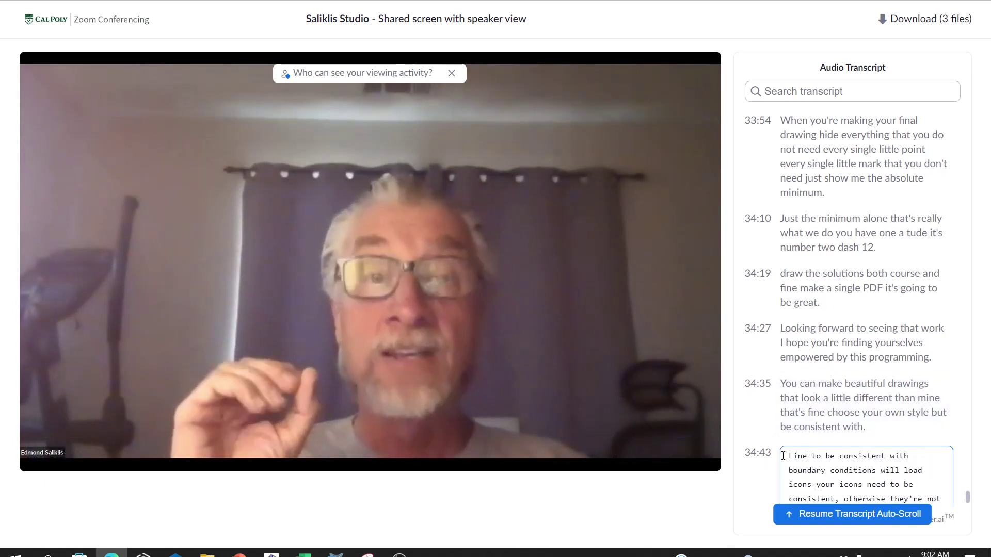
{"action": "key", "text": "BackSpace"}
{"action": "type", "text": "eight"}
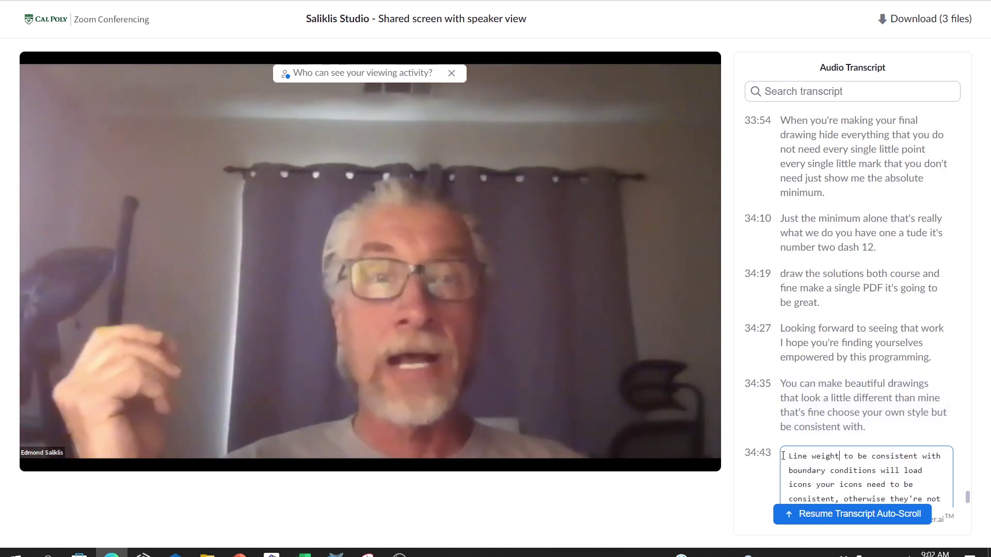
{"action": "scroll", "coordinate": [878, 413], "scroll_direction": "down", "scroll_amount": 2}
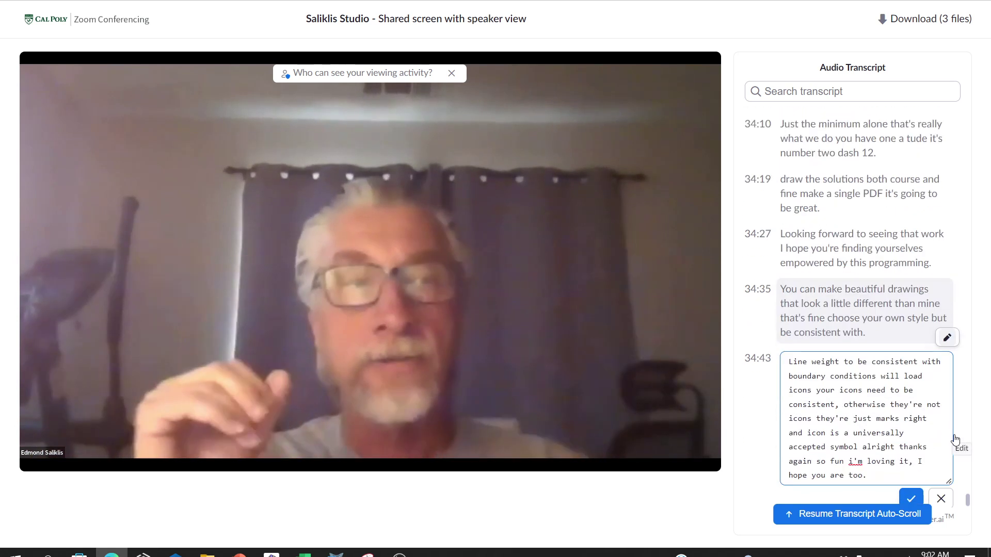
{"action": "left_click", "coordinate": [911, 494]}
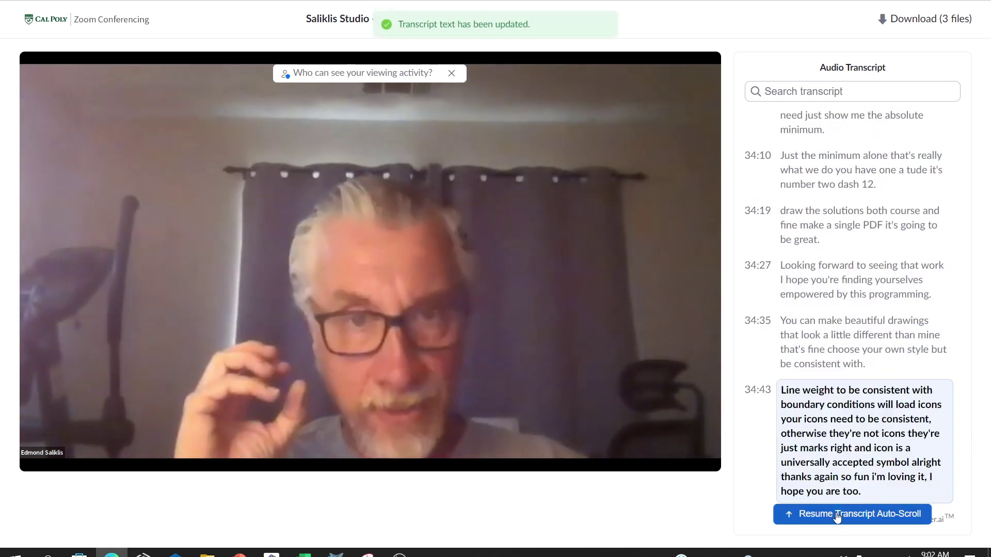